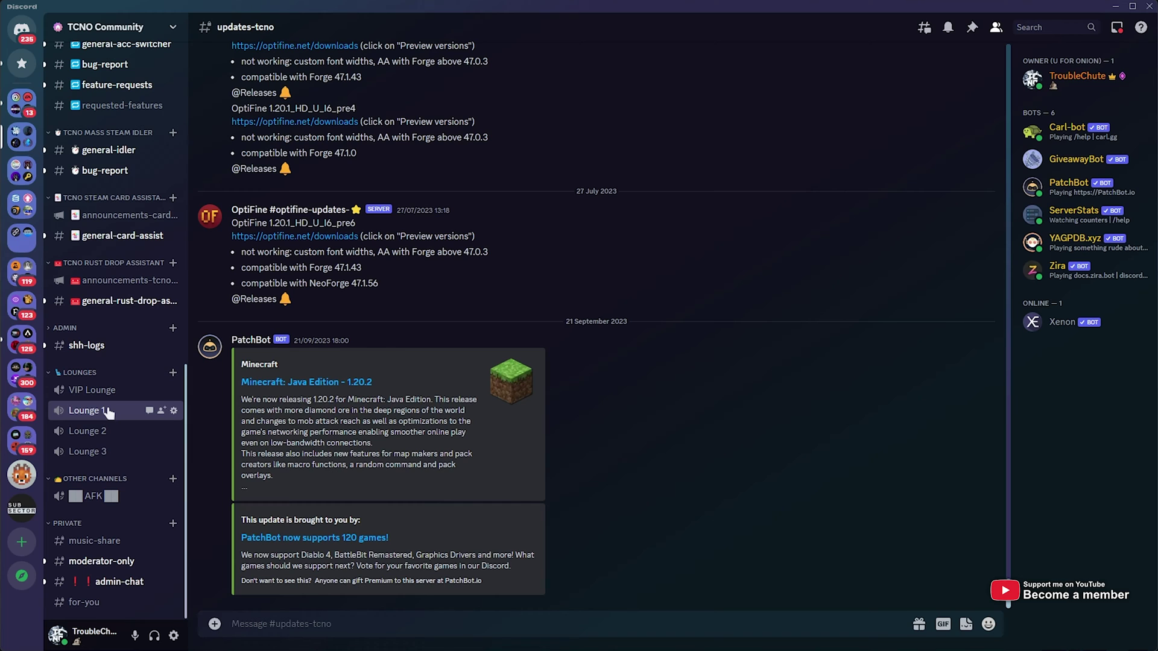
Join VIP Lounge and go live with the OBS window, keeping clipping enabled
{"action": "left_click", "coordinate": [92, 390]}
{"action": "left_click", "coordinate": [97, 604]}
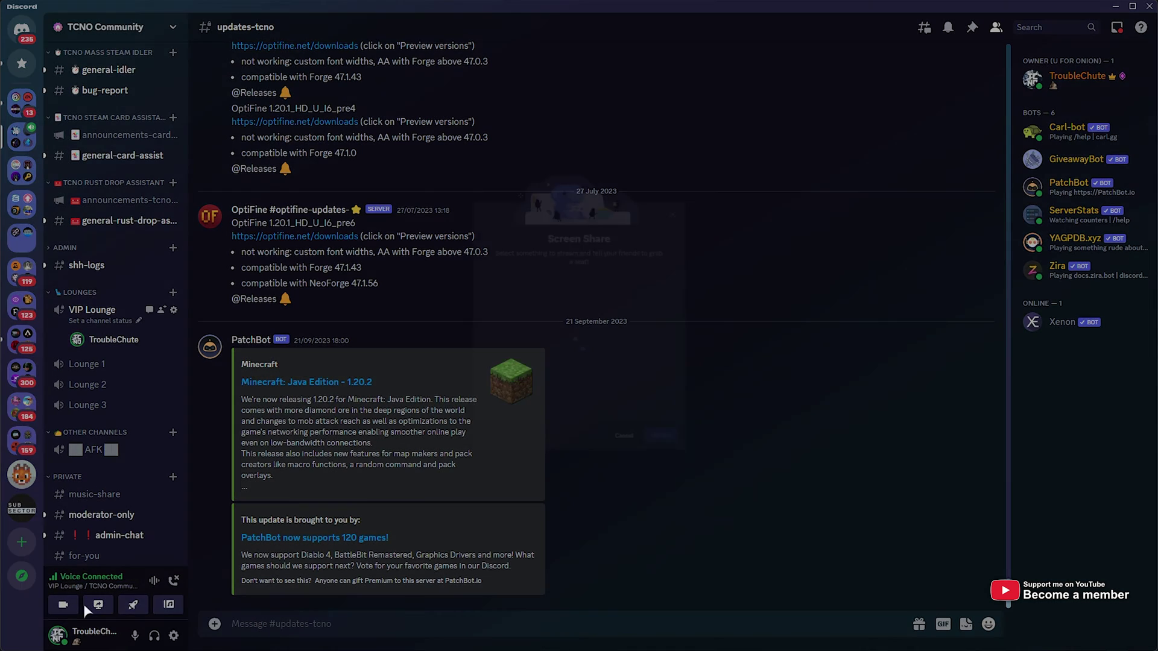
{"action": "left_click", "coordinate": [633, 316]}
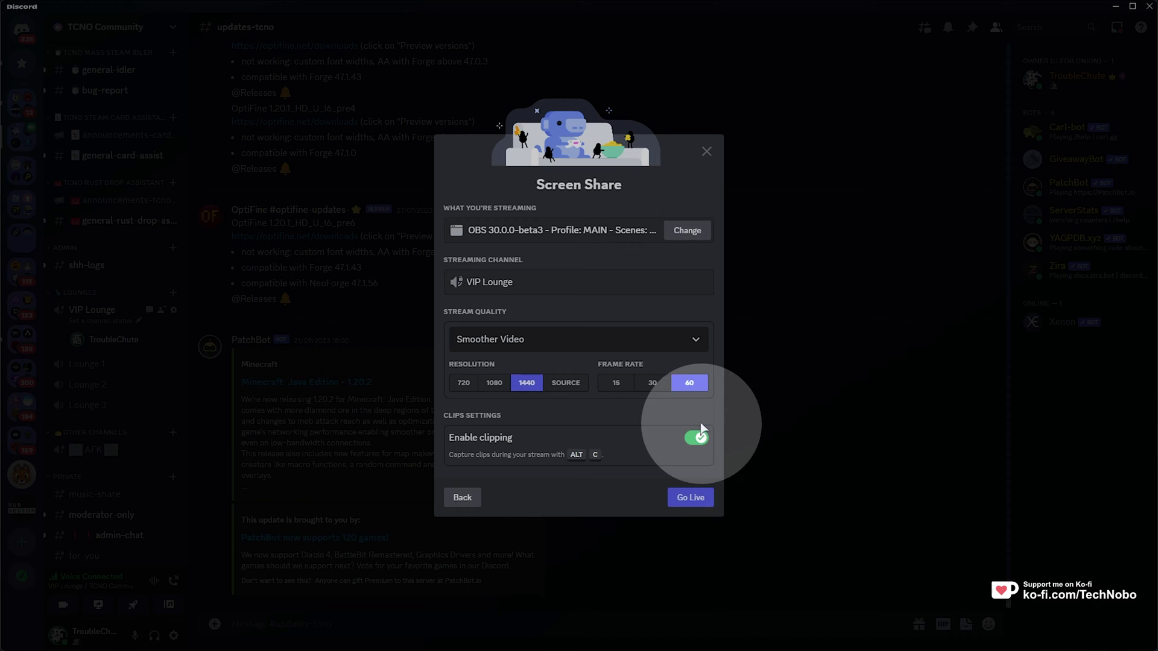
{"action": "left_click", "coordinate": [693, 501]}
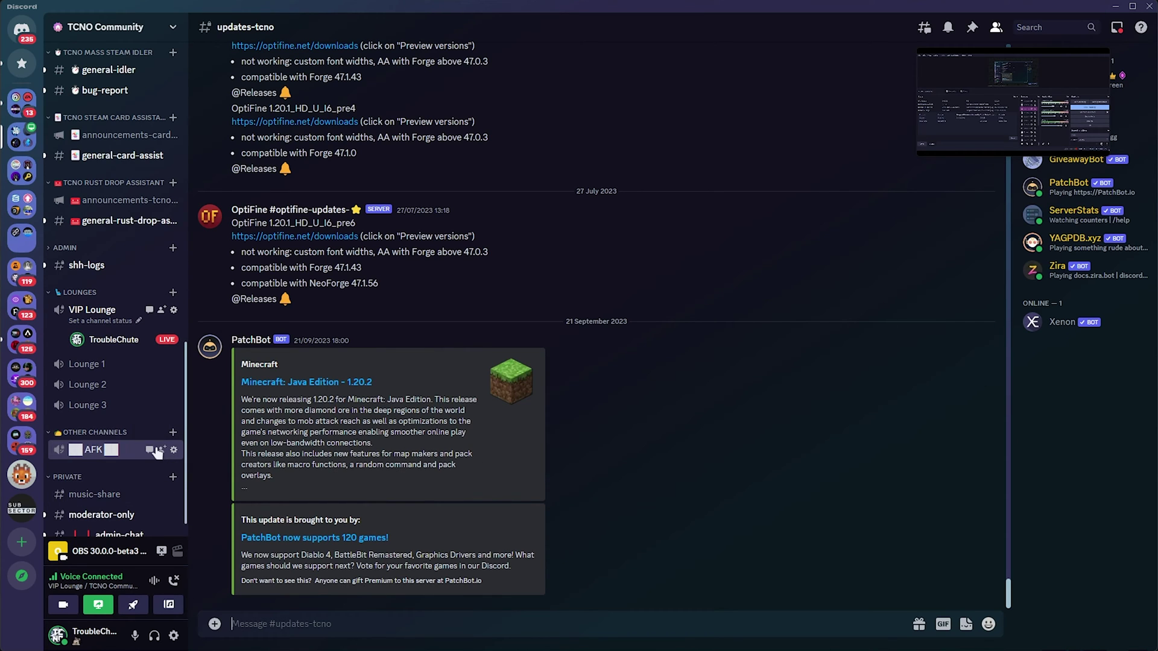
Switch to #moderator-only and scroll down to the newest Members Page announcement
{"action": "left_click", "coordinate": [101, 514]}
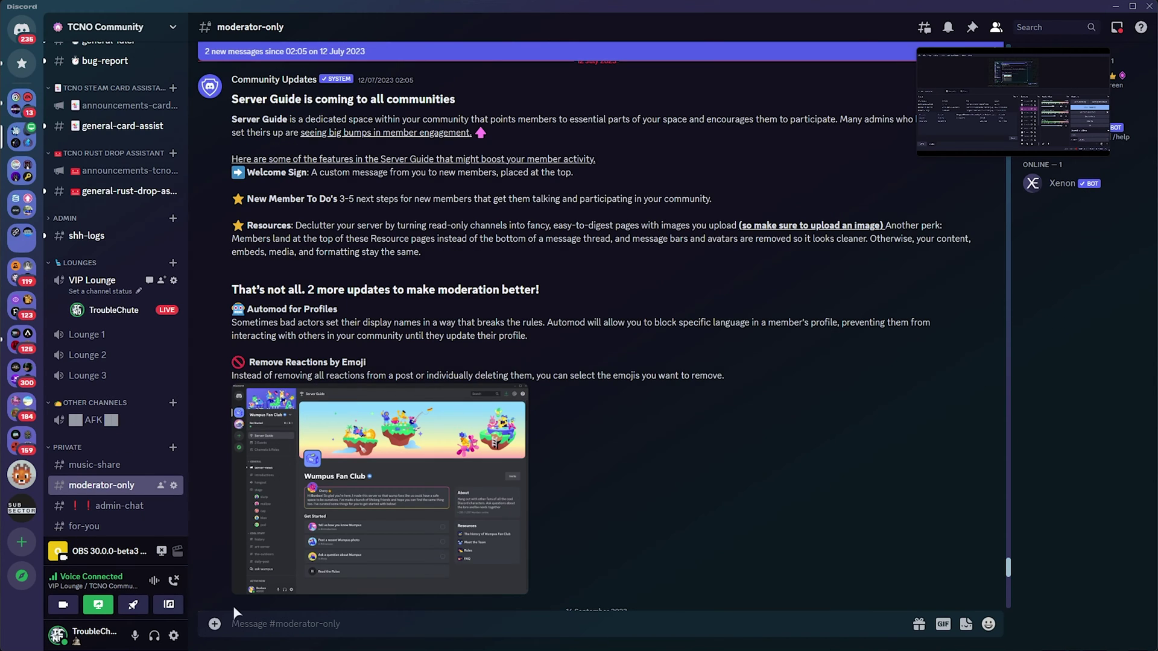
{"action": "scroll", "coordinate": [233, 605], "scroll_direction": "down", "scroll_amount": 10}
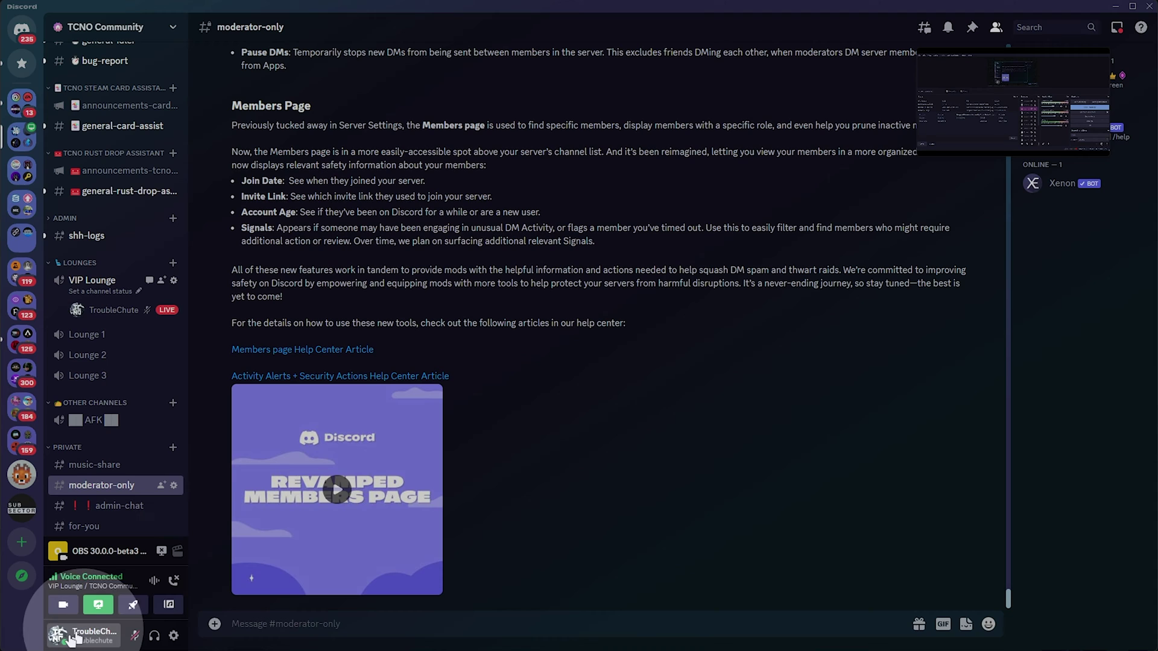
Review the Clip Length options in User Settings > Clips, leaving it at 30 Seconds
{"action": "left_click", "coordinate": [174, 637]}
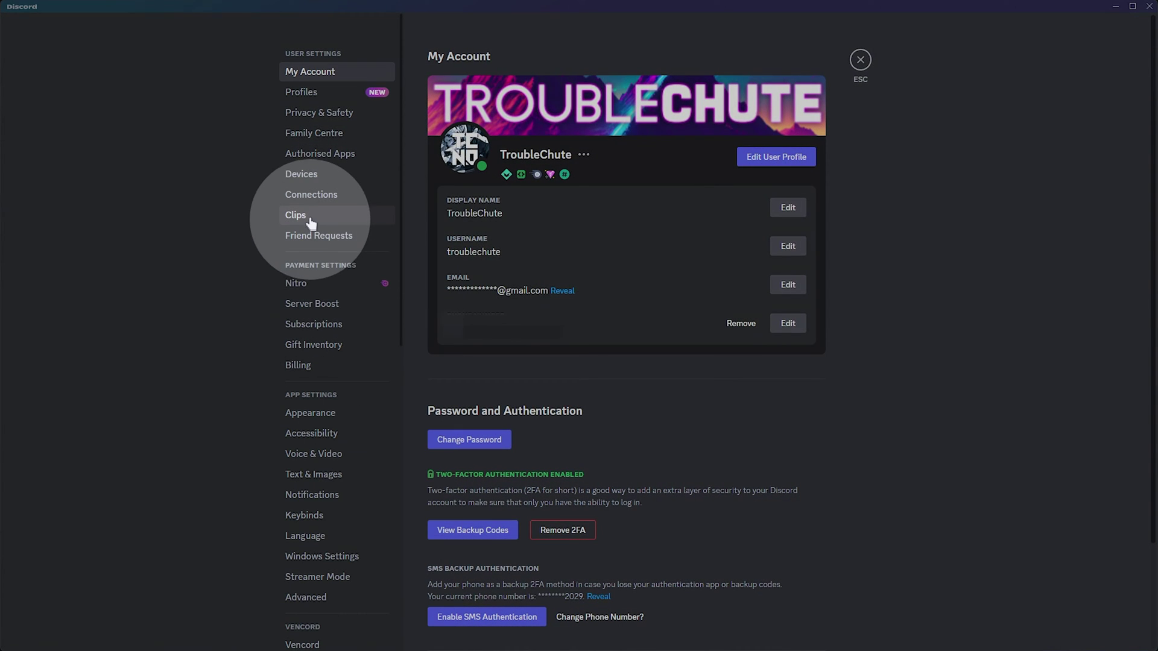
{"action": "left_click", "coordinate": [310, 221]}
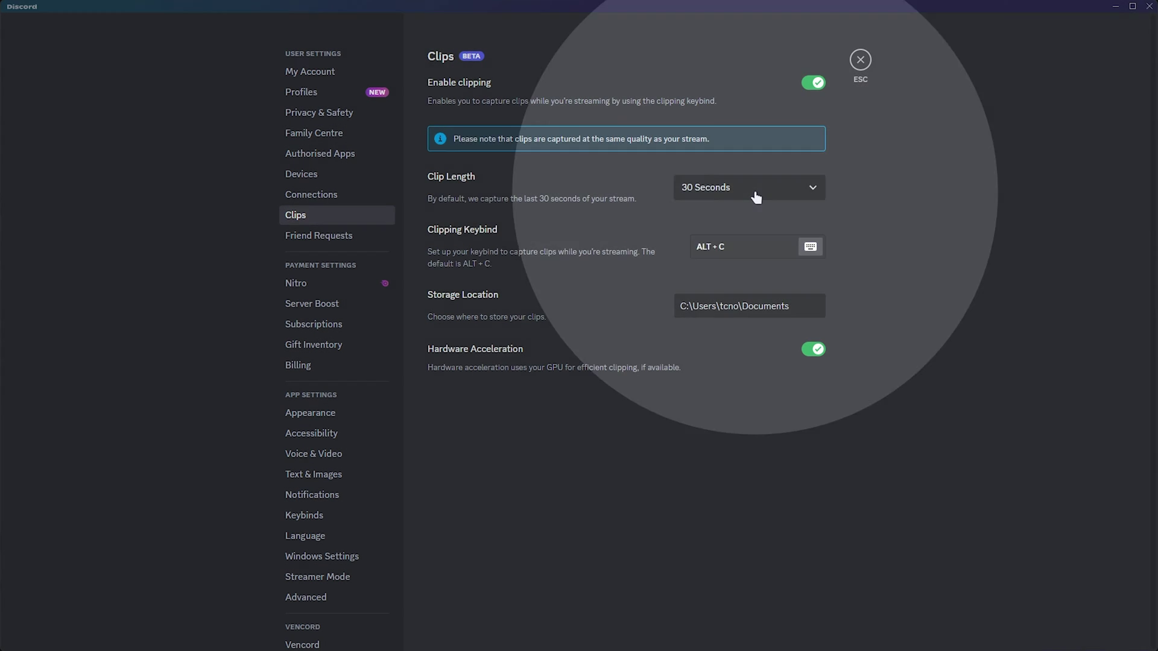
{"action": "left_click", "coordinate": [756, 198]}
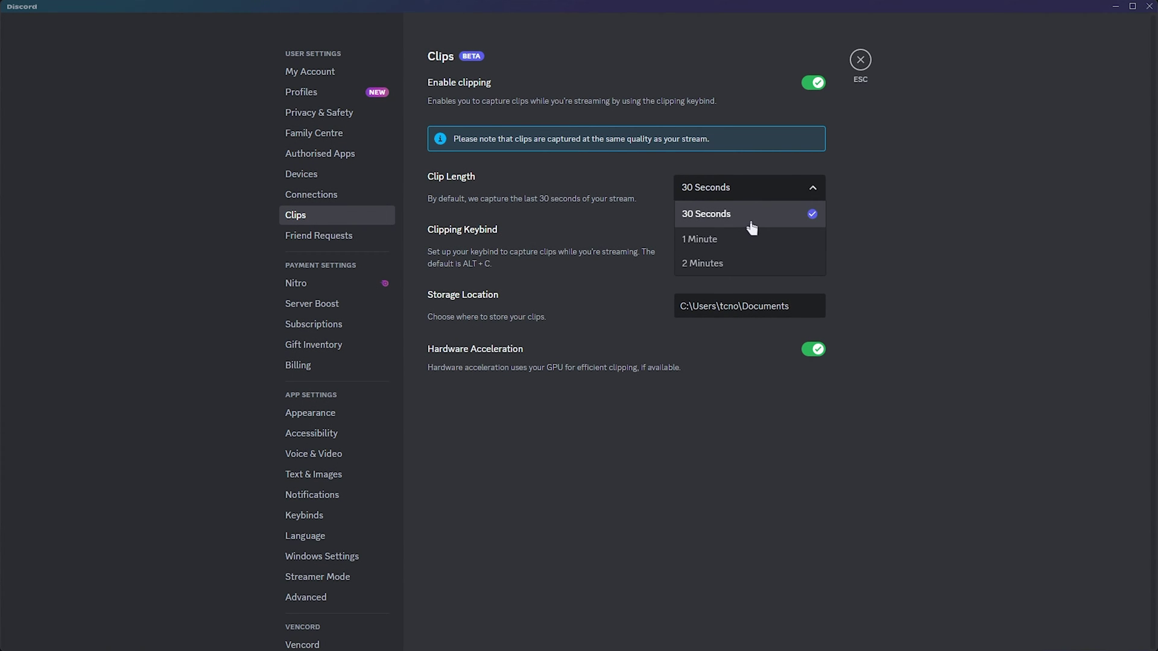
{"action": "left_click", "coordinate": [664, 257]}
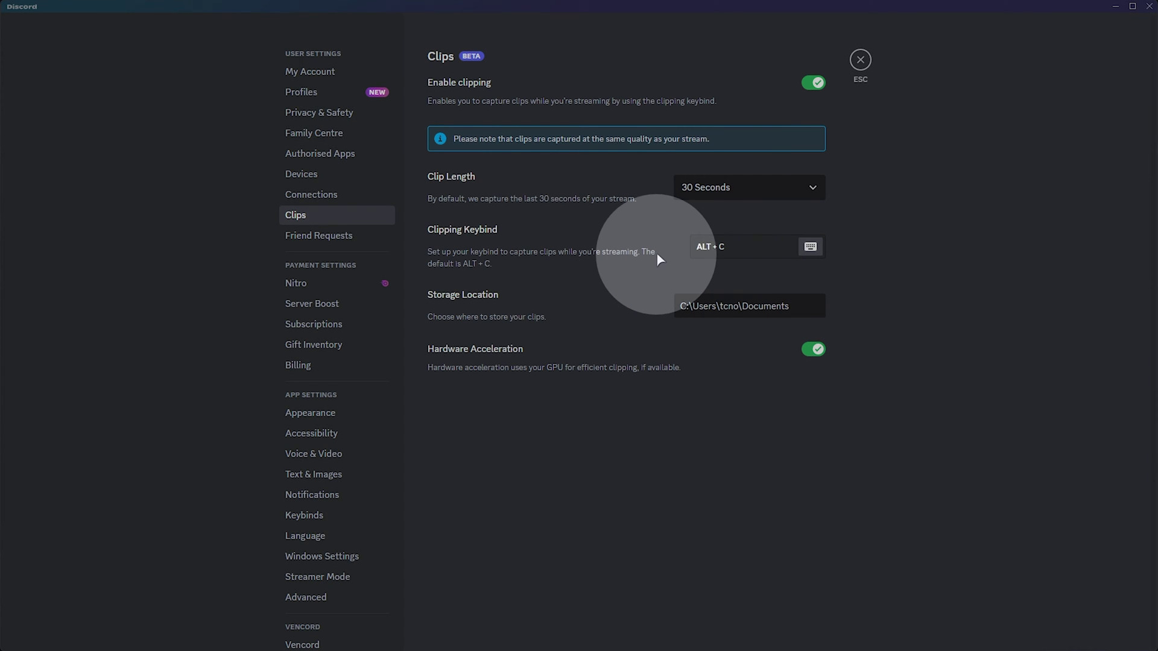
{"action": "left_click", "coordinate": [717, 195]}
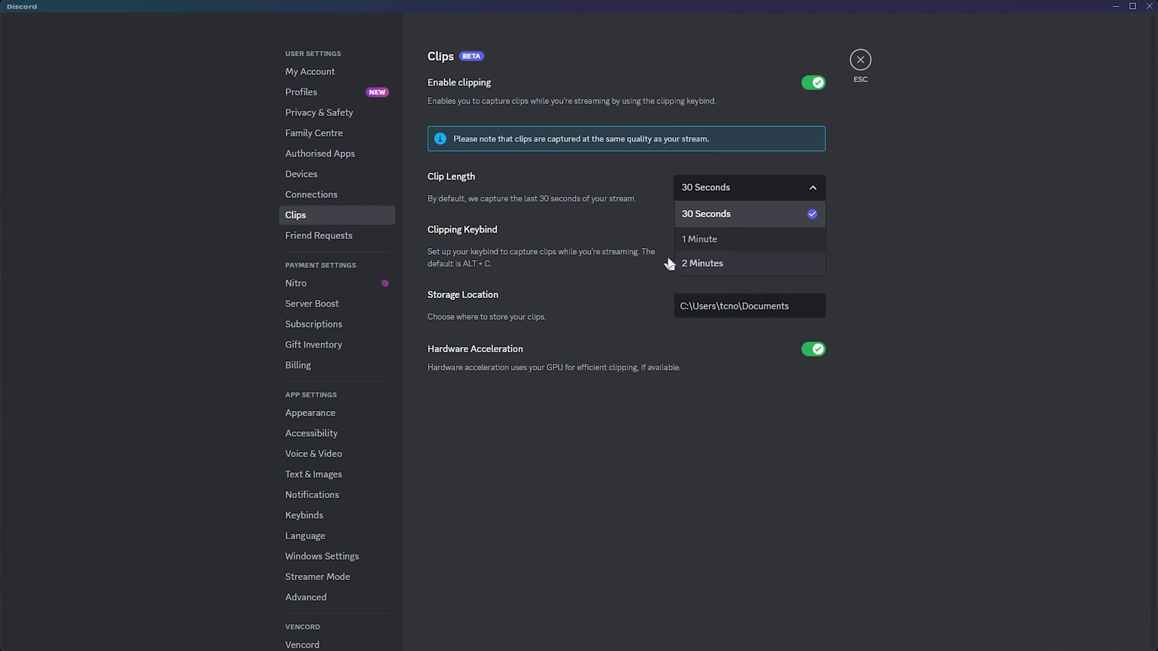
{"action": "left_click", "coordinate": [601, 259]}
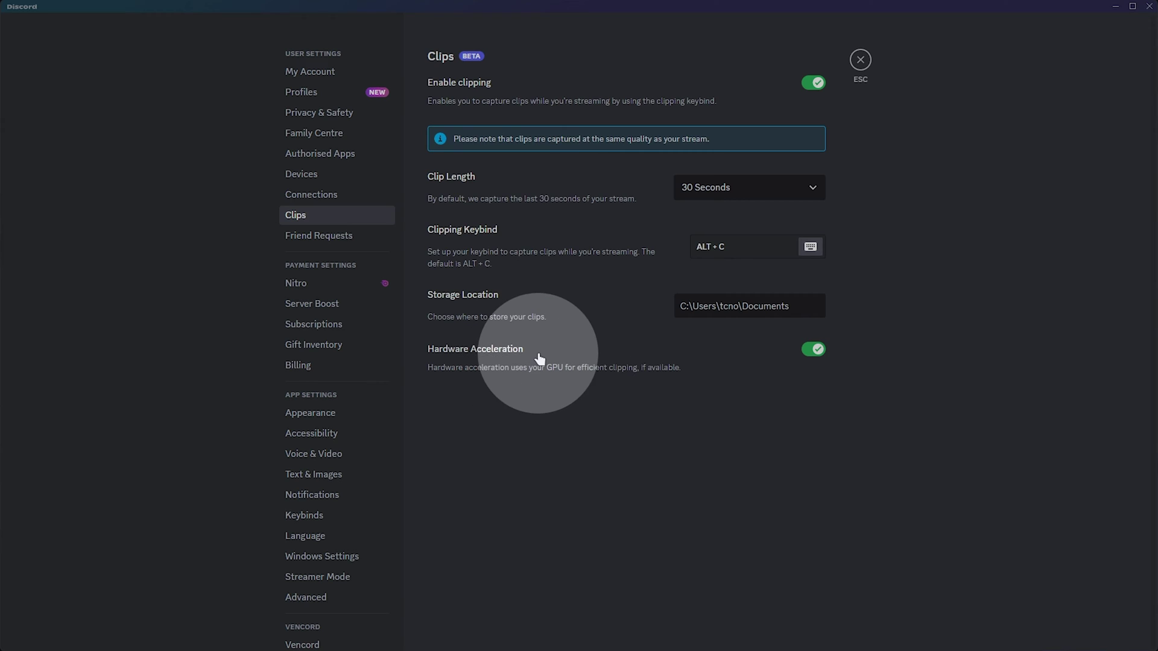
{"action": "left_click", "coordinate": [593, 400]}
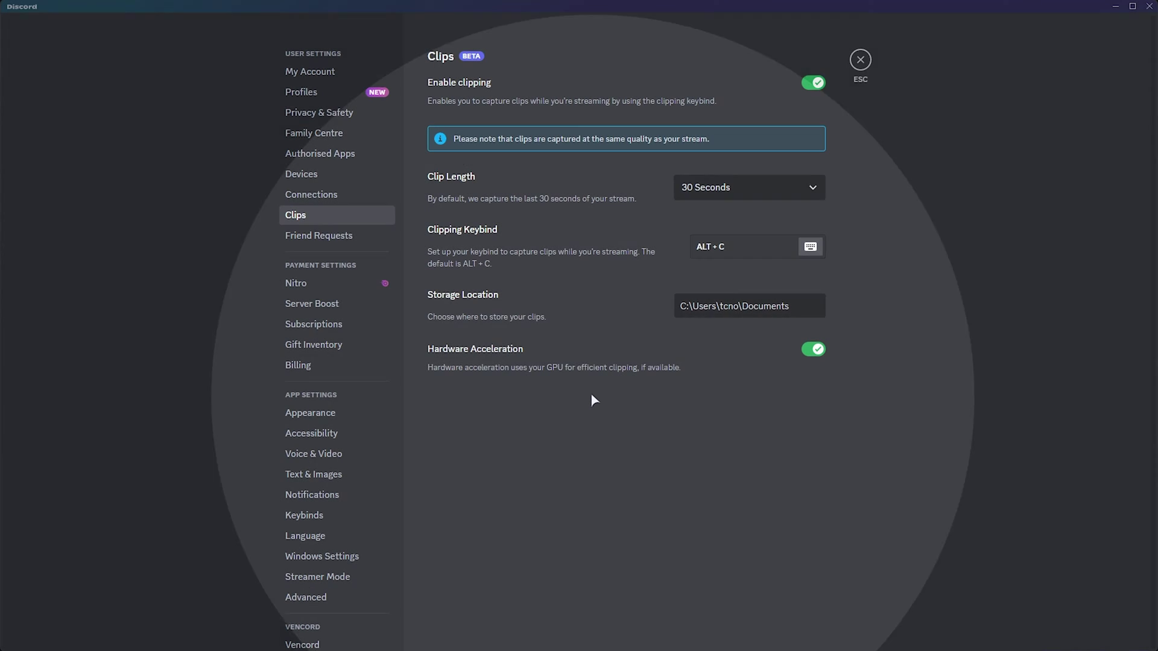
Open the Documents clip storage folder and widen the Name column to show full file names
{"action": "triple_click", "coordinate": [794, 305]}
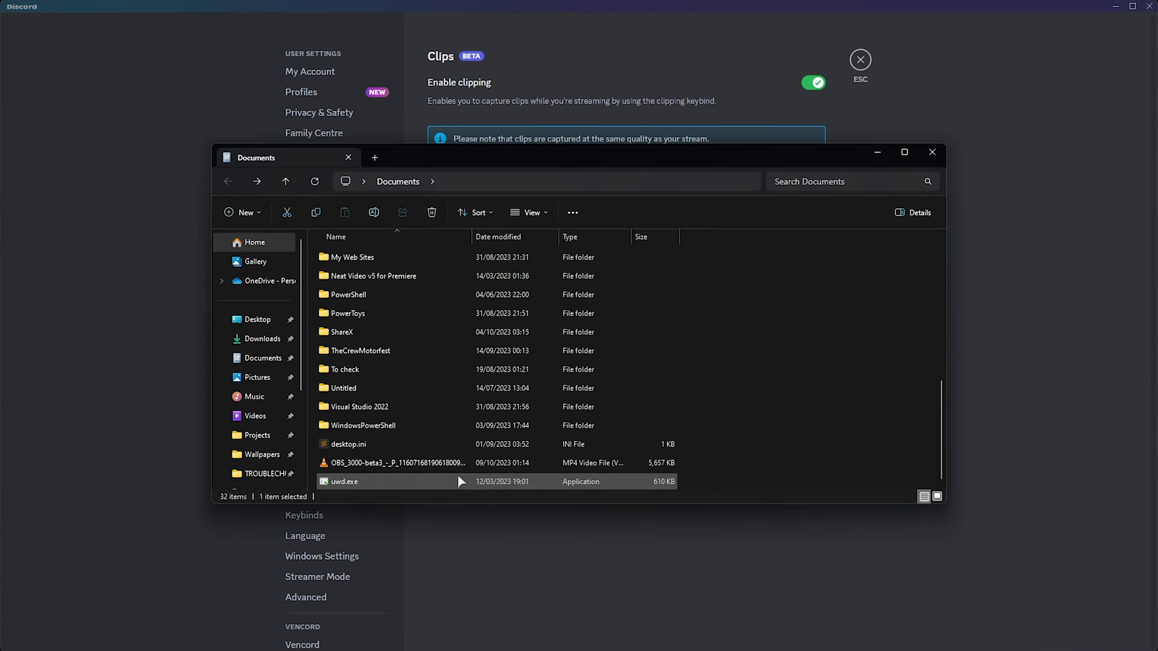
{"action": "left_click", "coordinate": [433, 463]}
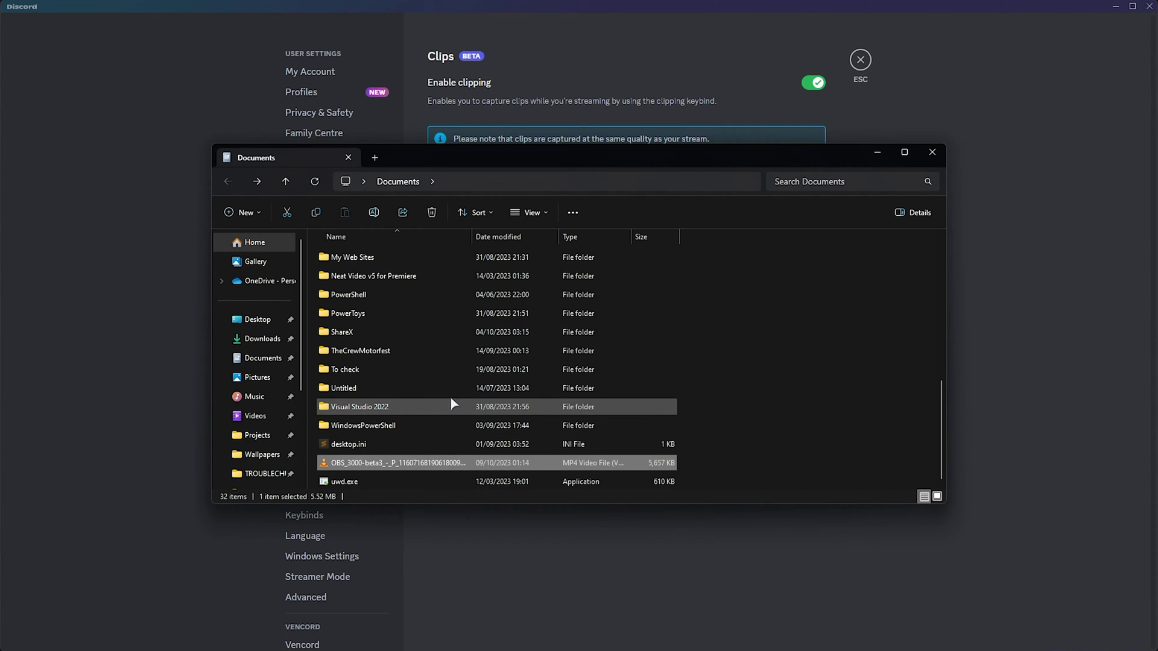
{"action": "left_click_drag", "start_coordinate": [471, 237], "coordinate": [526, 235]}
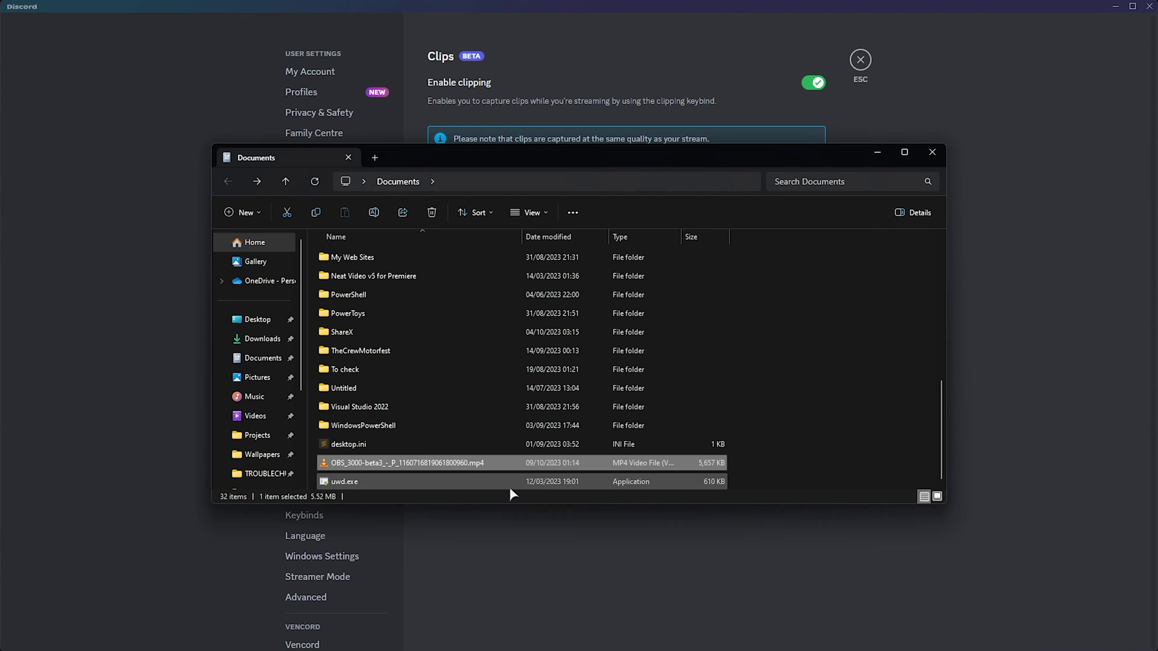
Play the recorded OBS clip in VLC, pause it, and close the player
{"action": "double_click", "coordinate": [506, 464]}
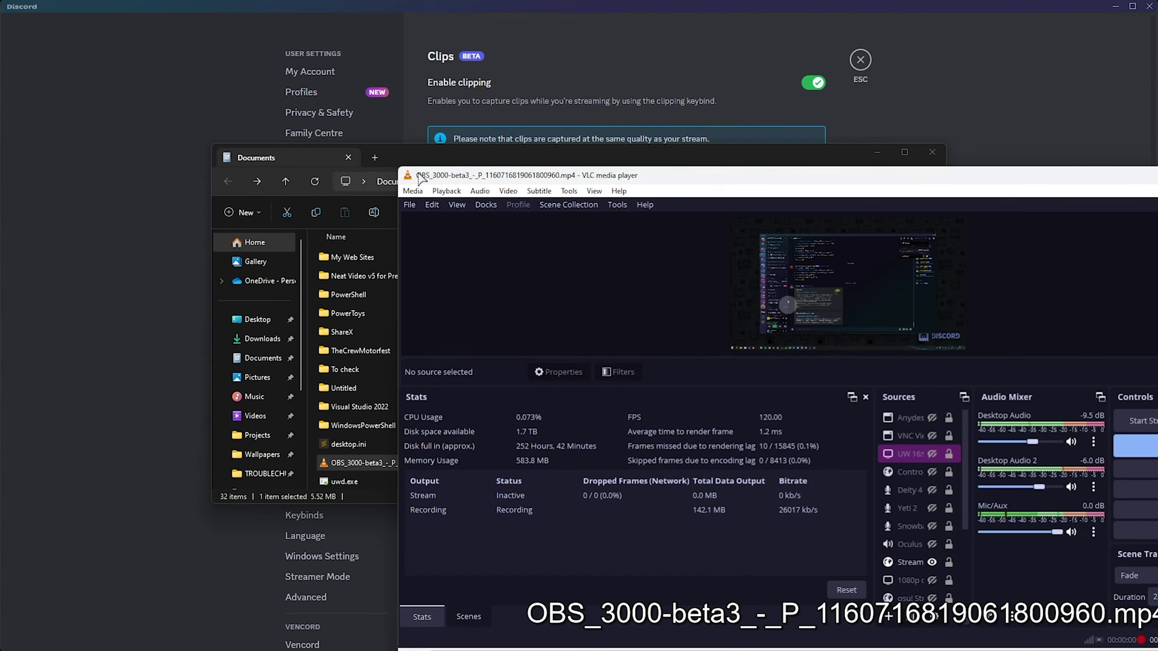
{"action": "scroll", "coordinate": [567, 371], "scroll_direction": "down", "scroll_amount": 5}
{"action": "scroll", "coordinate": [722, 380], "scroll_direction": "down", "scroll_amount": 2}
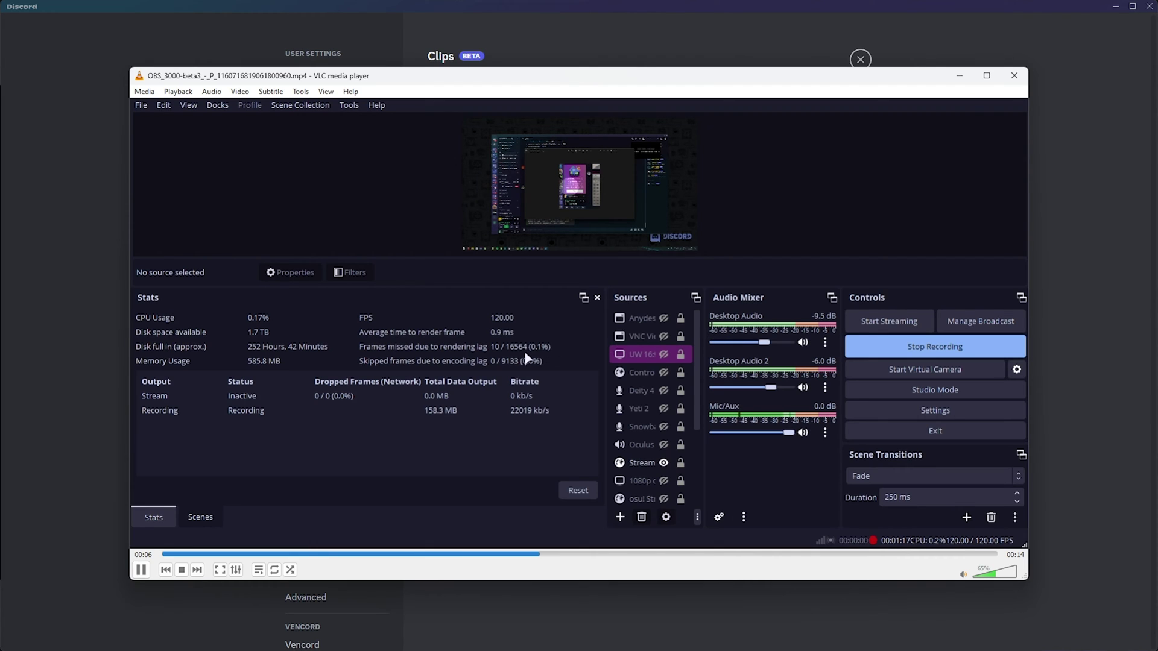
{"action": "key", "text": "space"}
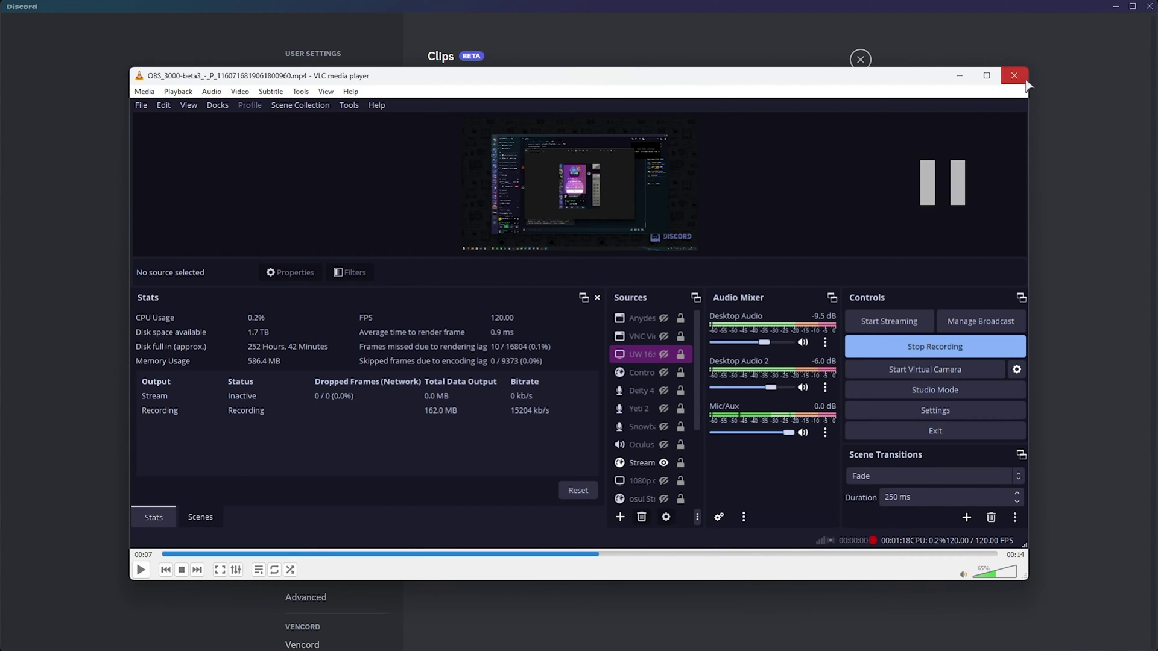
{"action": "left_click", "coordinate": [1014, 76]}
Check the clip's Details (14 s, 1490×748, 59.37 fps), then close Properties and the Documents window
{"action": "left_click", "coordinate": [547, 200]}
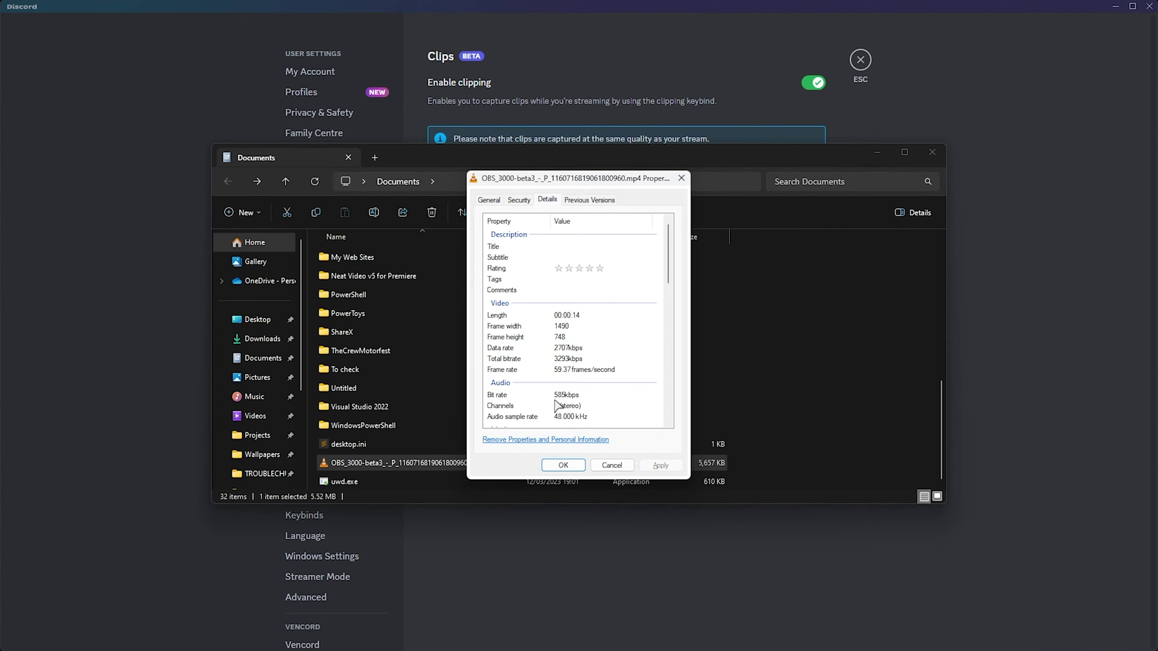
{"action": "left_click", "coordinate": [682, 178]}
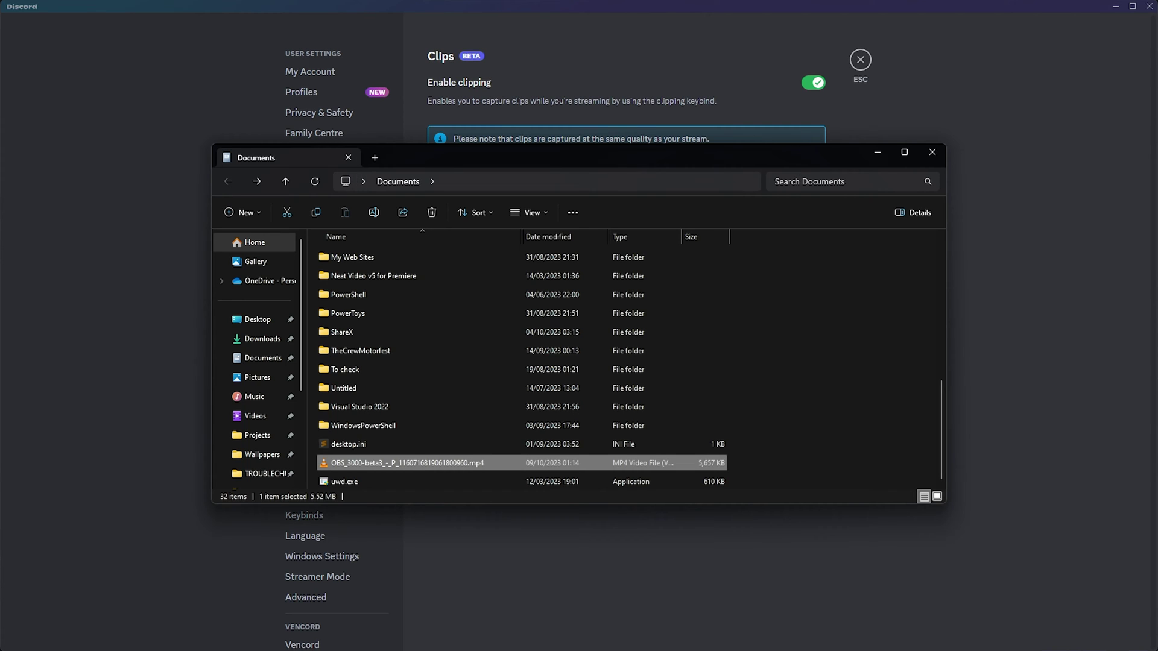
{"action": "key", "text": "alt+Tab"}
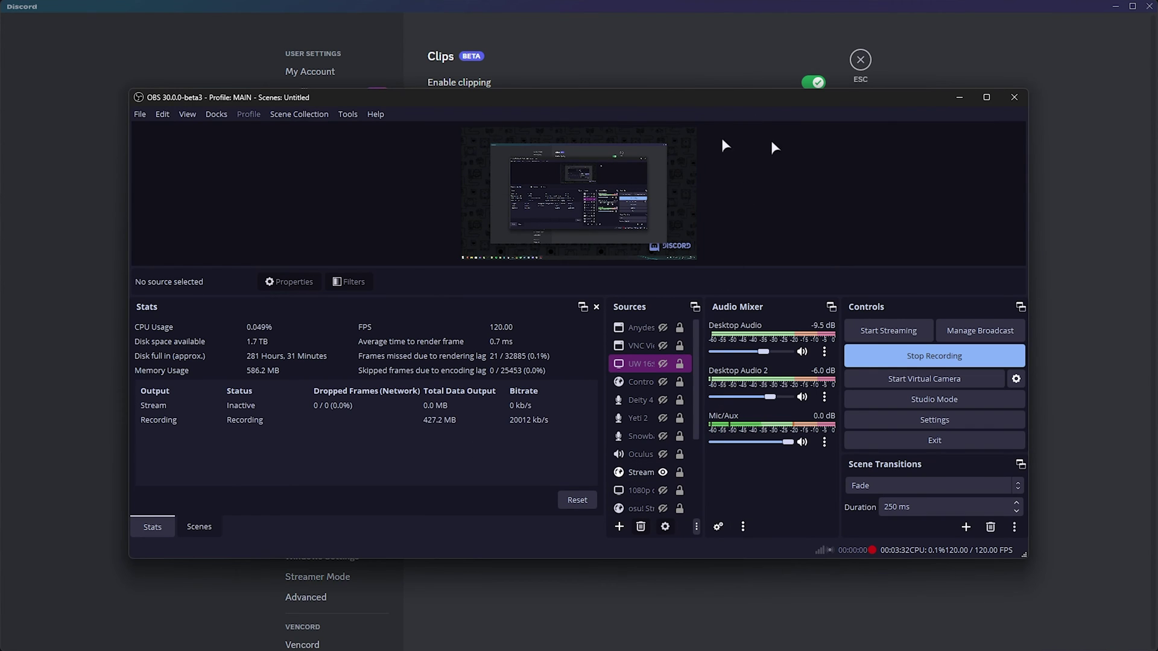
{"action": "key", "text": "alt+Tab"}
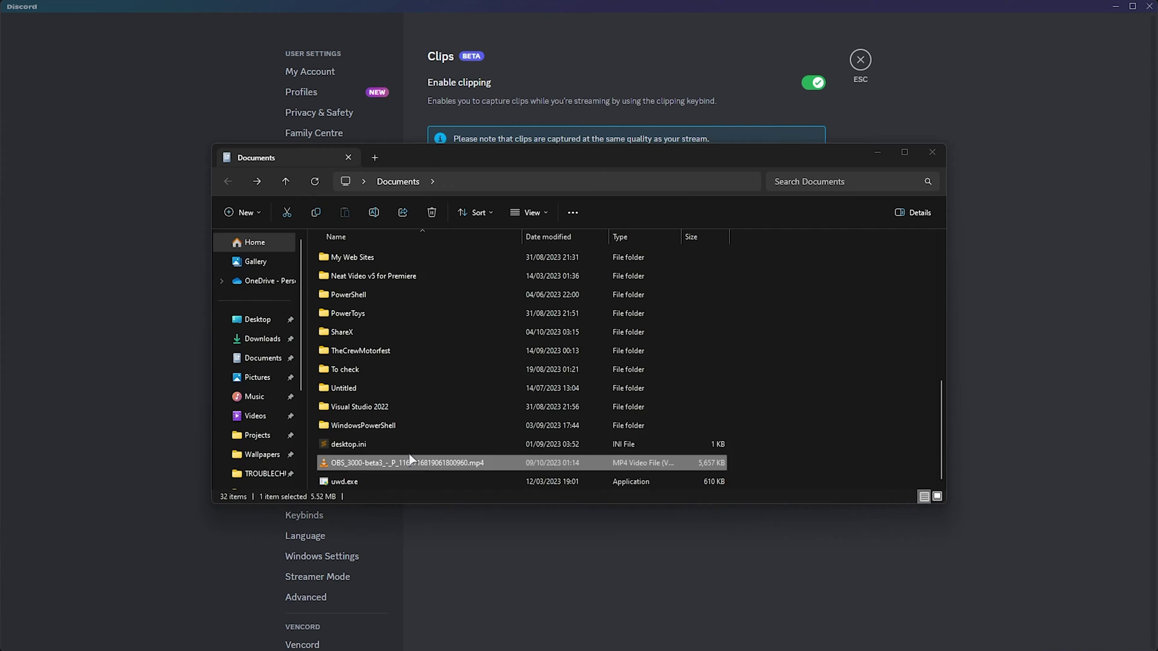
{"action": "left_click", "coordinate": [906, 375]}
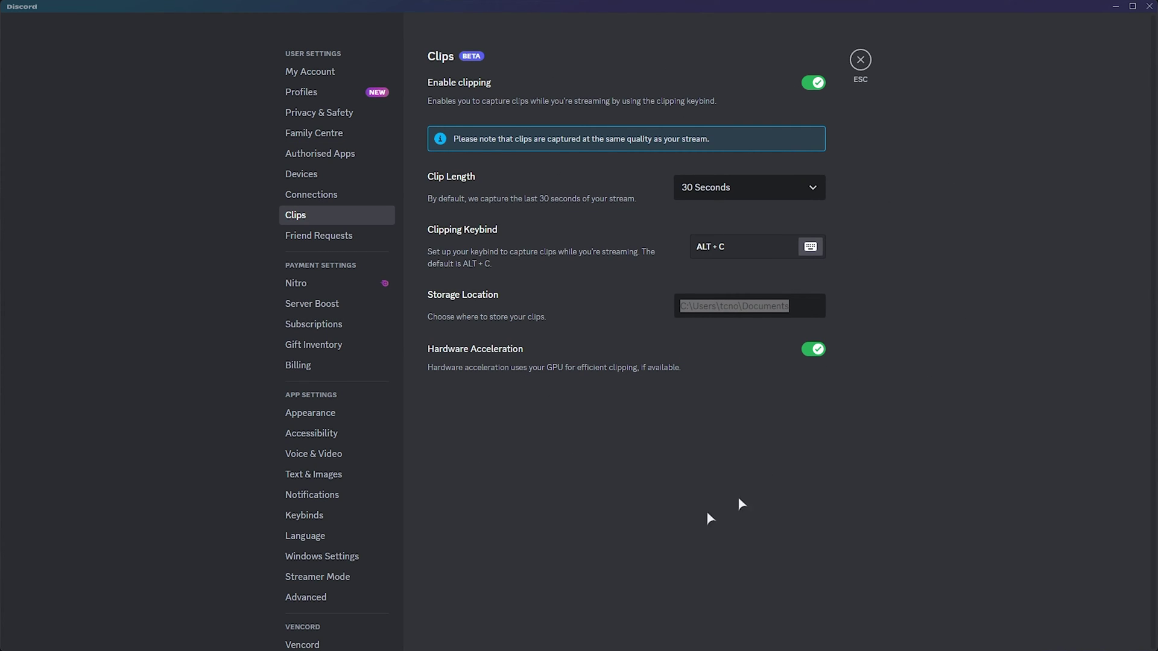
Leave settings, open Share a Clip from the + menu, then view and close its clip settings
{"action": "key", "text": "Escape"}
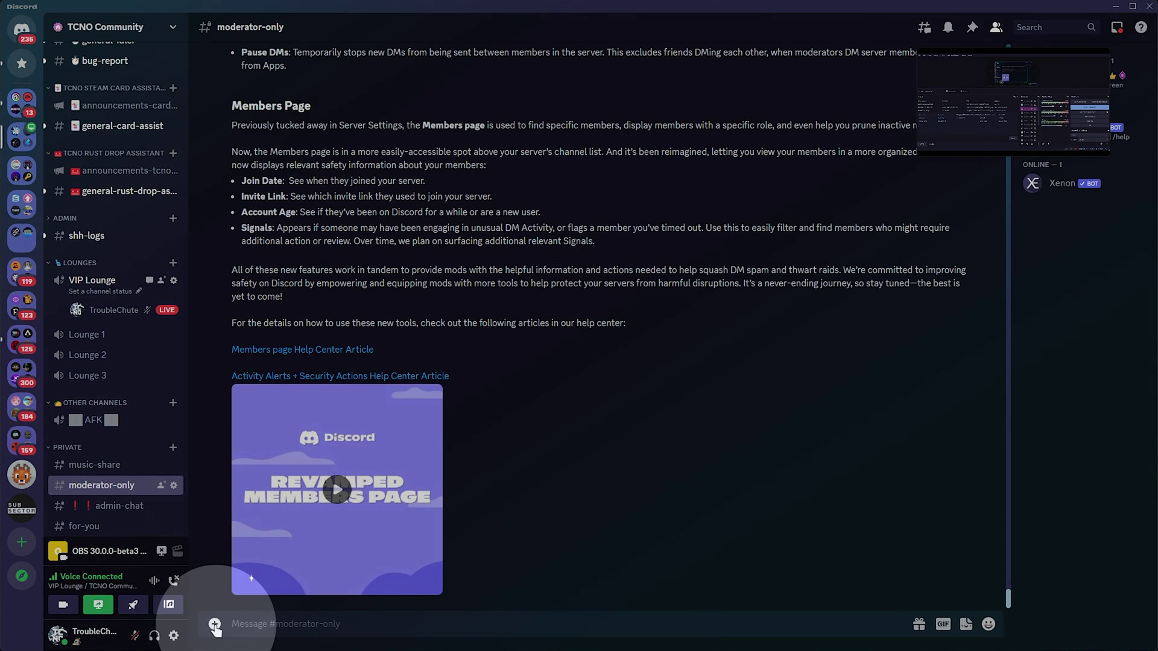
{"action": "left_click", "coordinate": [215, 625]}
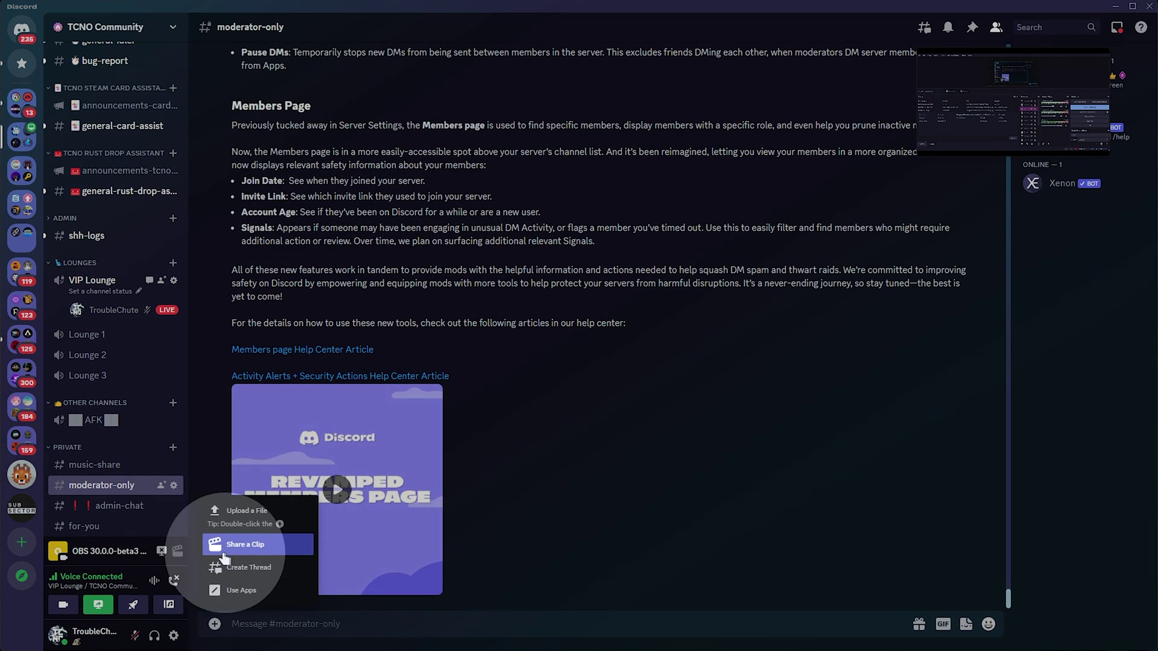
{"action": "left_click", "coordinate": [235, 550]}
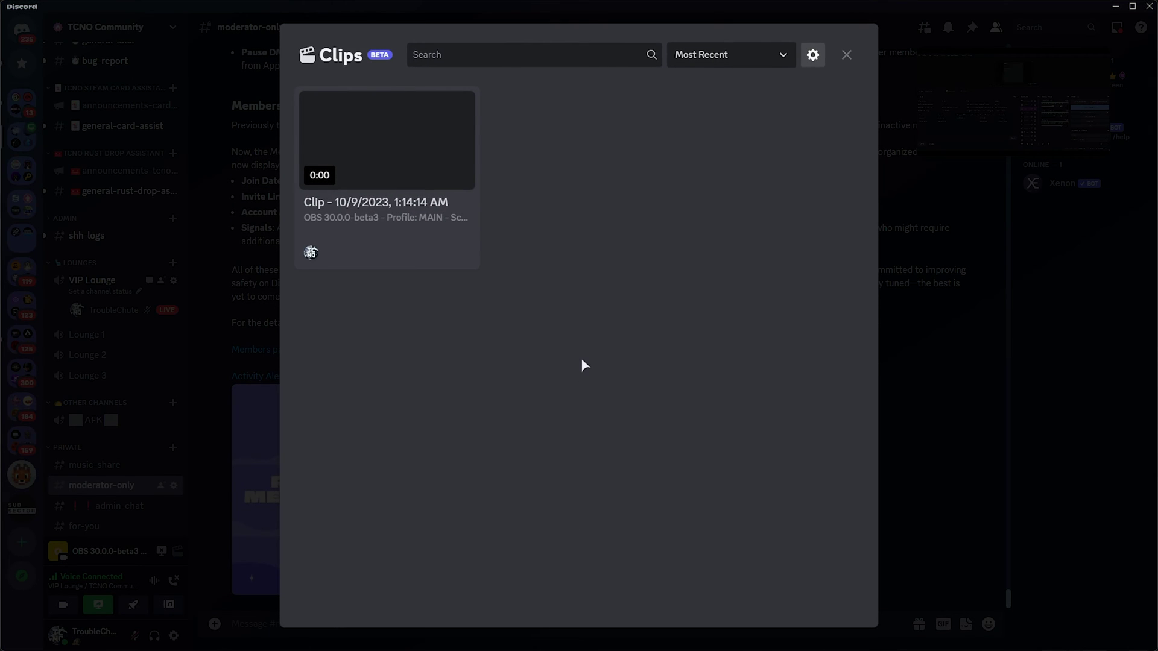
{"action": "mouse_move", "coordinate": [365, 150]}
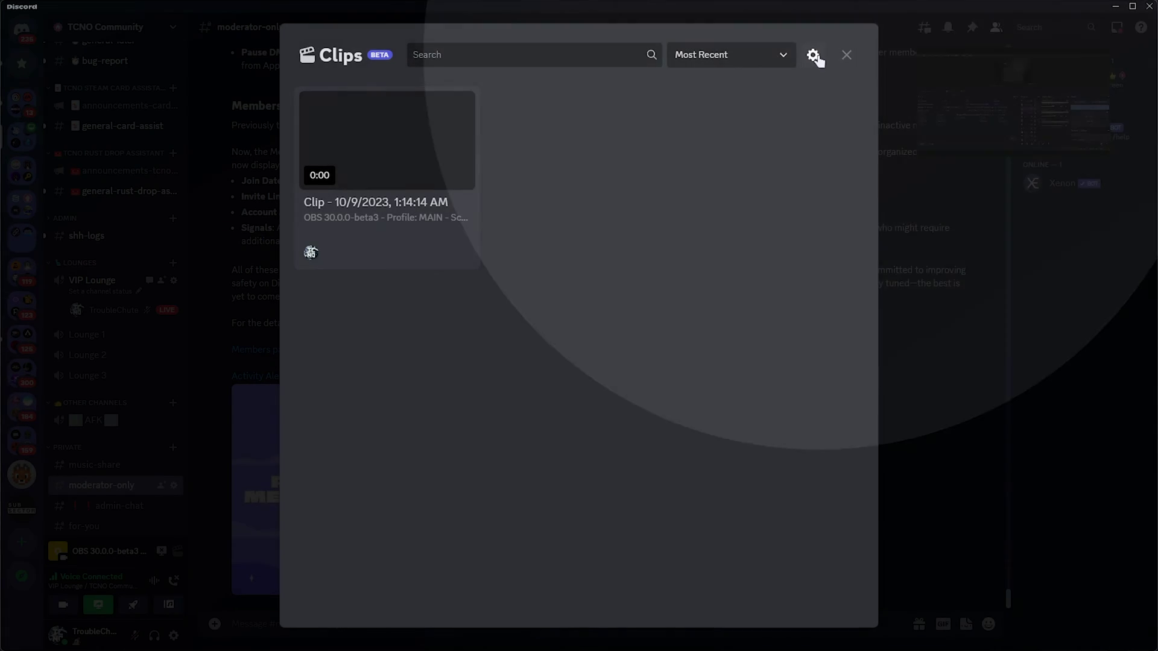
{"action": "left_click", "coordinate": [814, 56]}
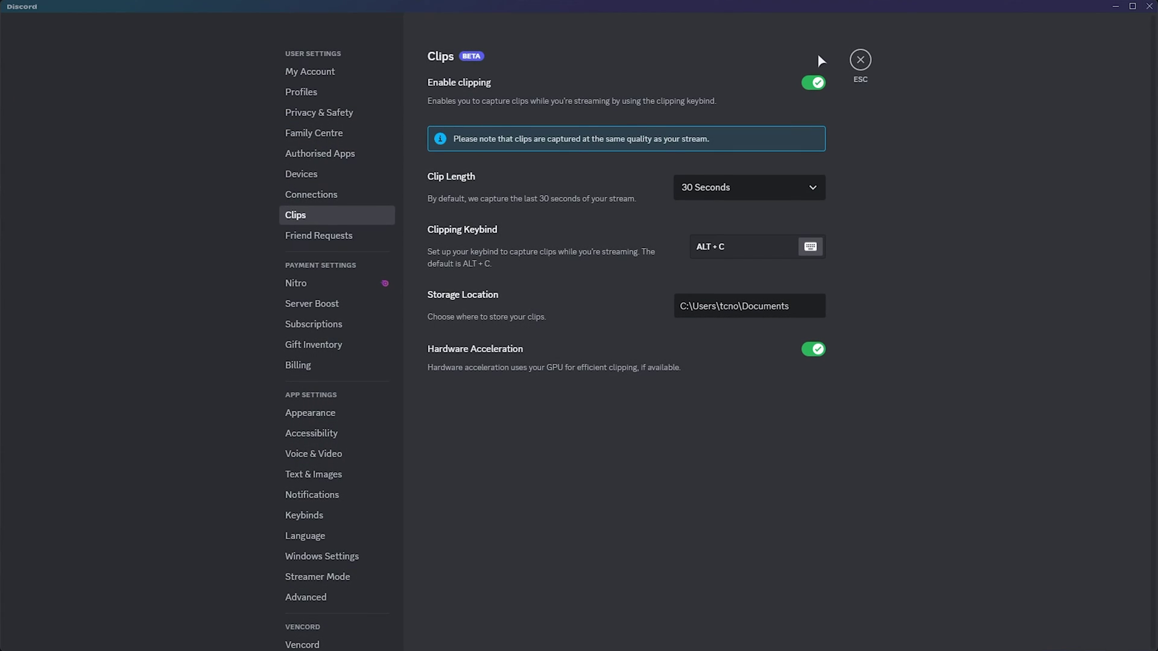
{"action": "left_click", "coordinate": [860, 60]}
Reopen the Clips gallery via + > Share a Clip and check sorting, keeping Most Recent
{"action": "left_click", "coordinate": [215, 624]}
{"action": "left_click", "coordinate": [237, 545]}
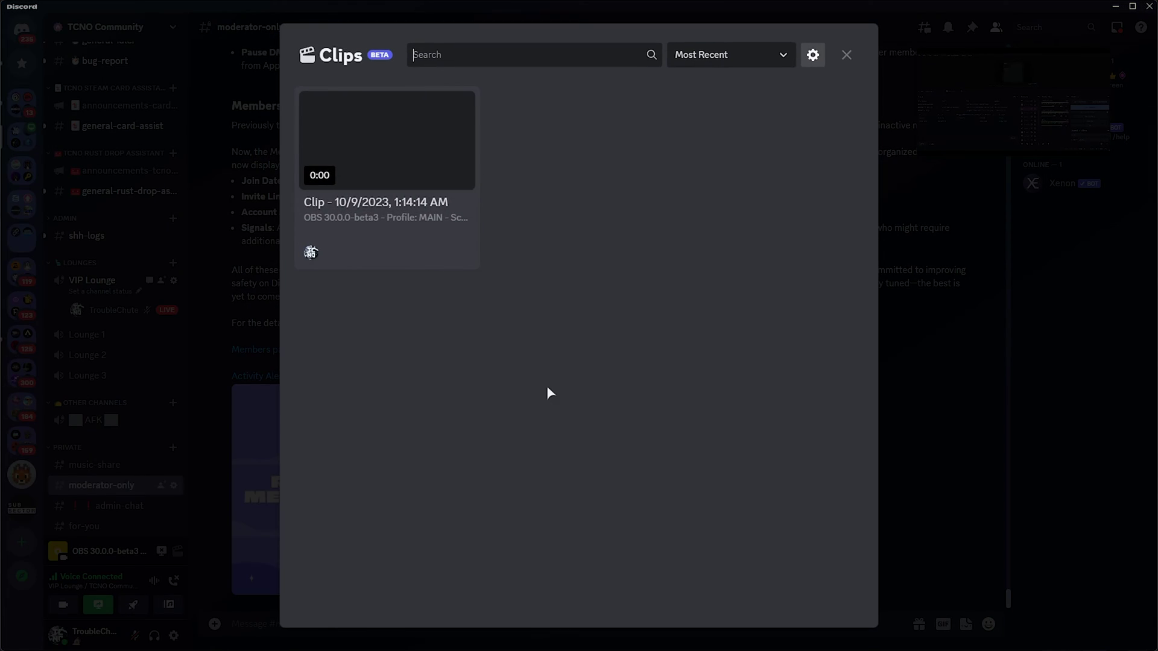
{"action": "mouse_move", "coordinate": [312, 227]}
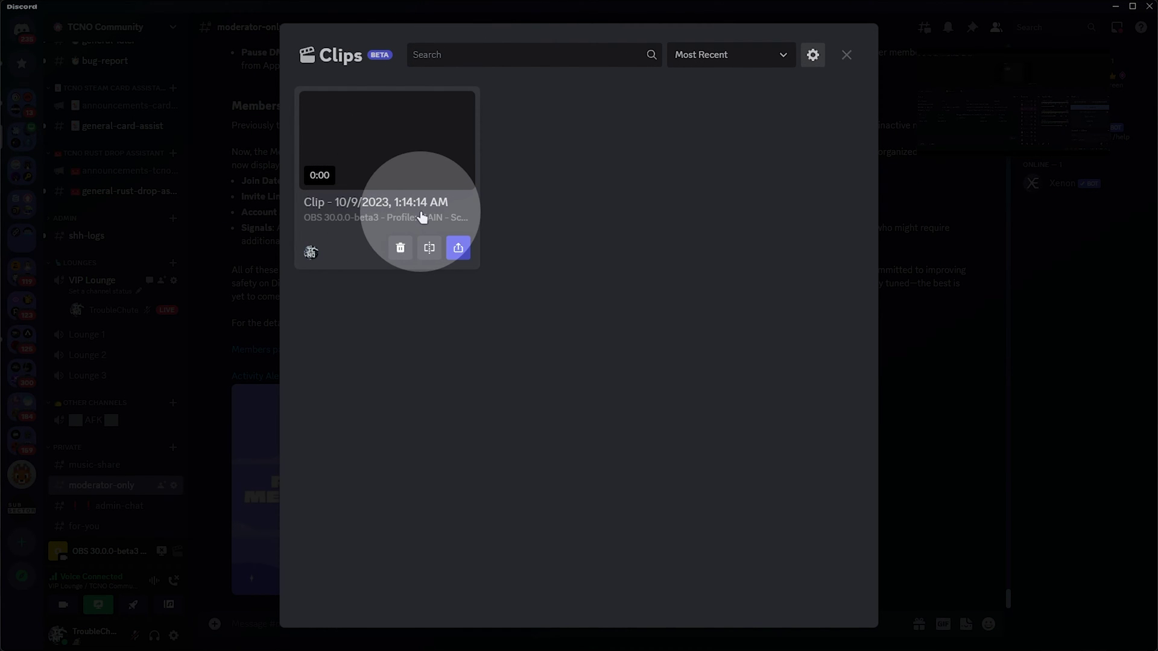
{"action": "left_click", "coordinate": [709, 64]}
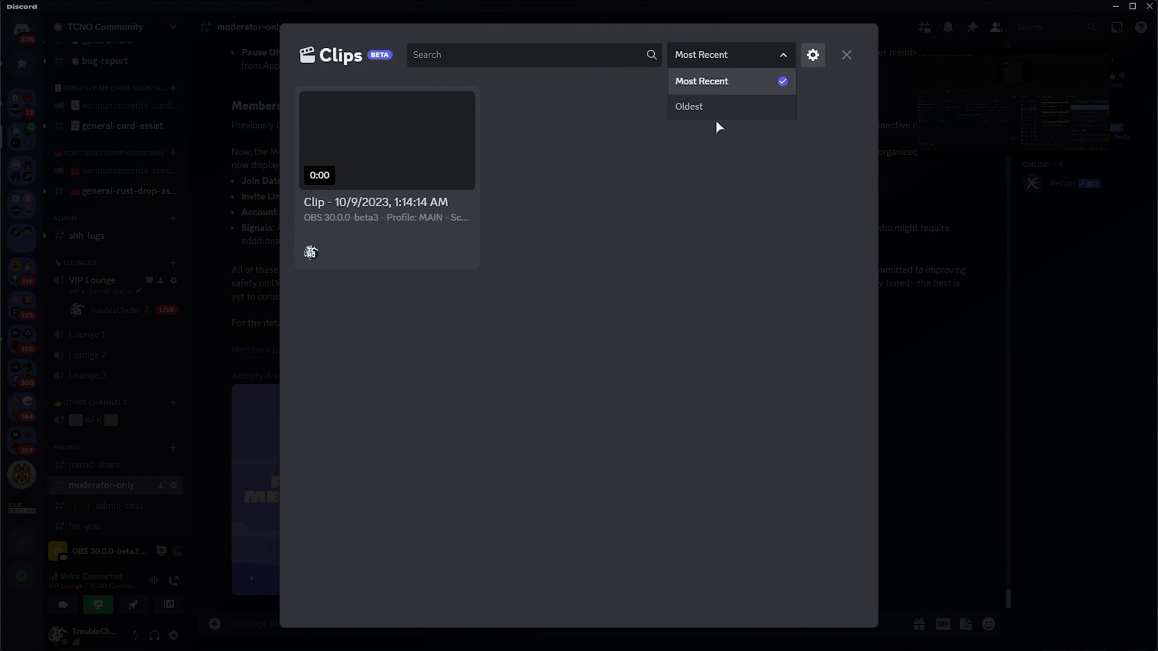
{"action": "left_click", "coordinate": [573, 148]}
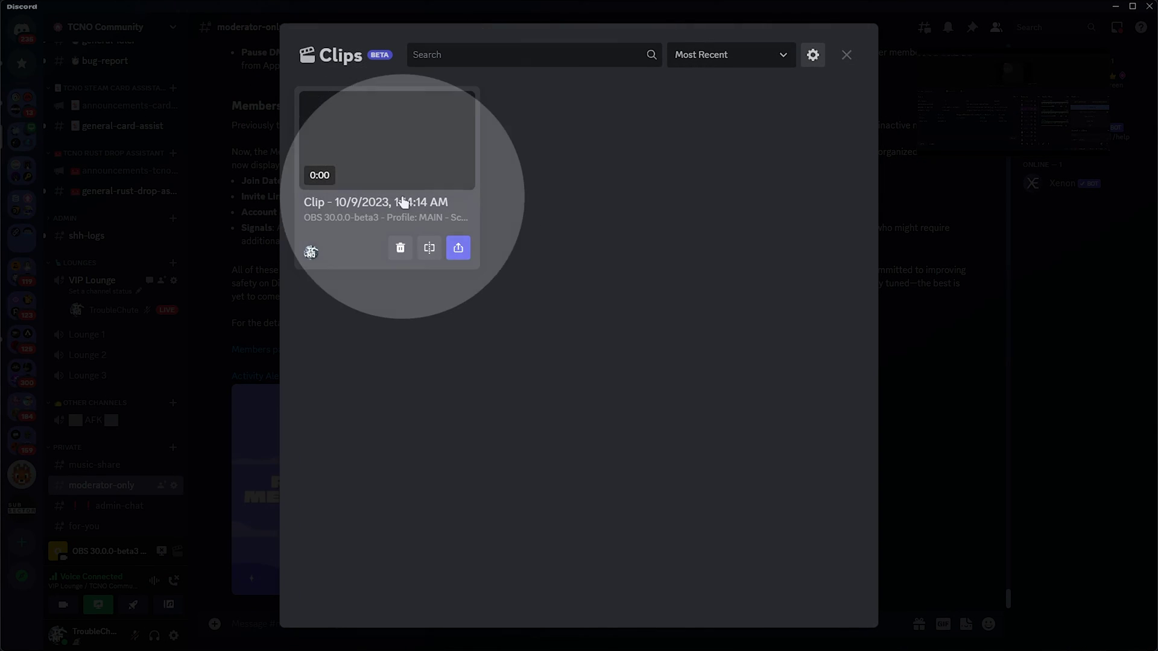
Edit the 10/9/2023 1:14:14 AM clip and trim its start until it runs 00:11.84
{"action": "left_click", "coordinate": [429, 248]}
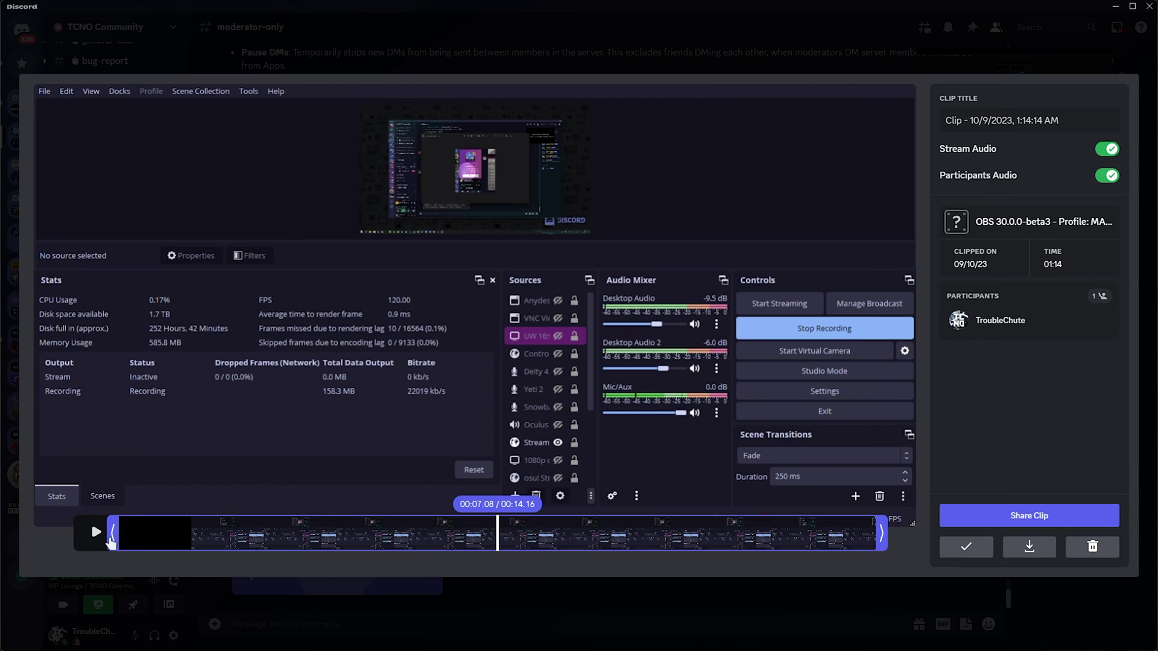
{"action": "left_click_drag", "start_coordinate": [110, 541], "coordinate": [280, 542]}
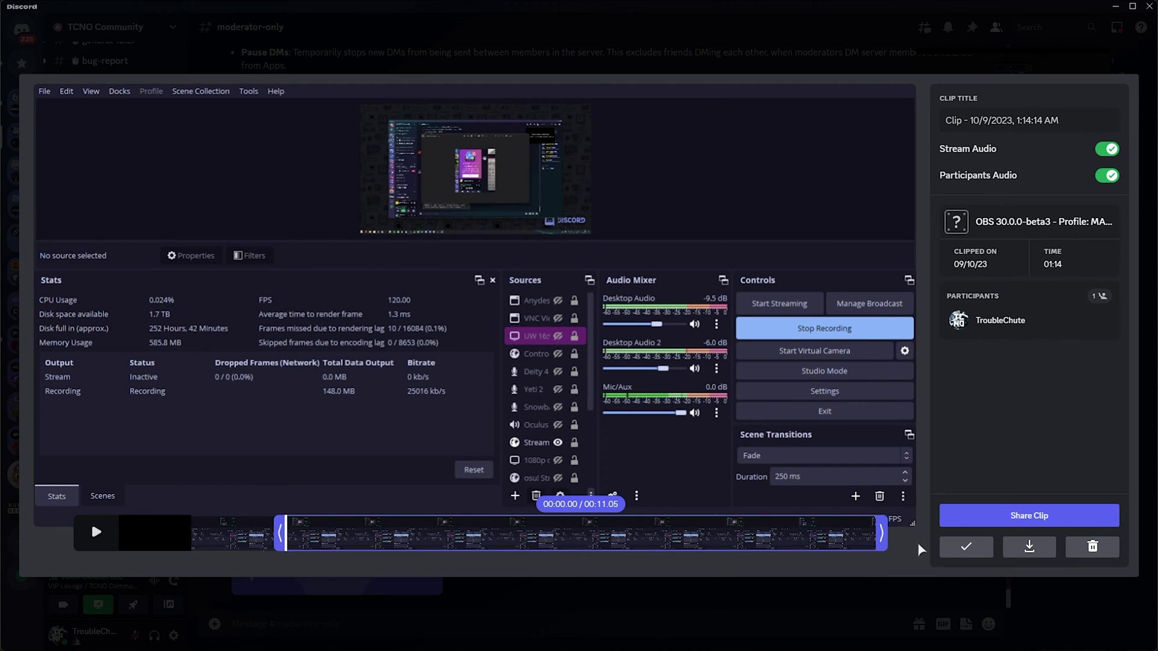
{"action": "left_click", "coordinate": [404, 543]}
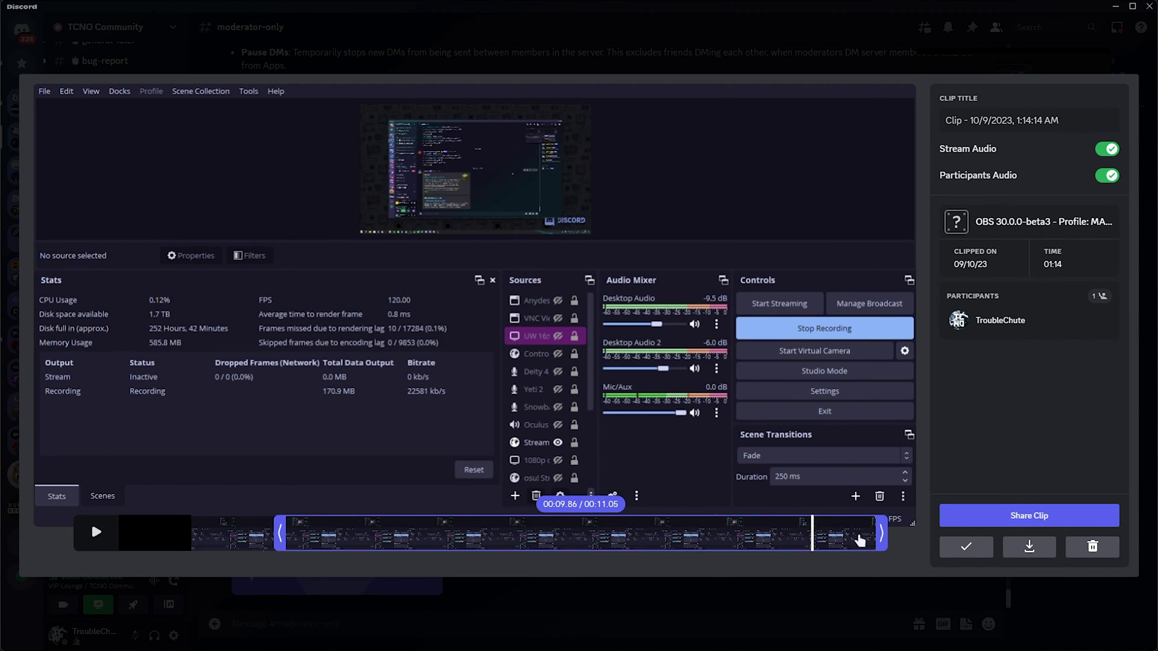
{"action": "left_click_drag", "start_coordinate": [280, 533], "coordinate": [440, 534]}
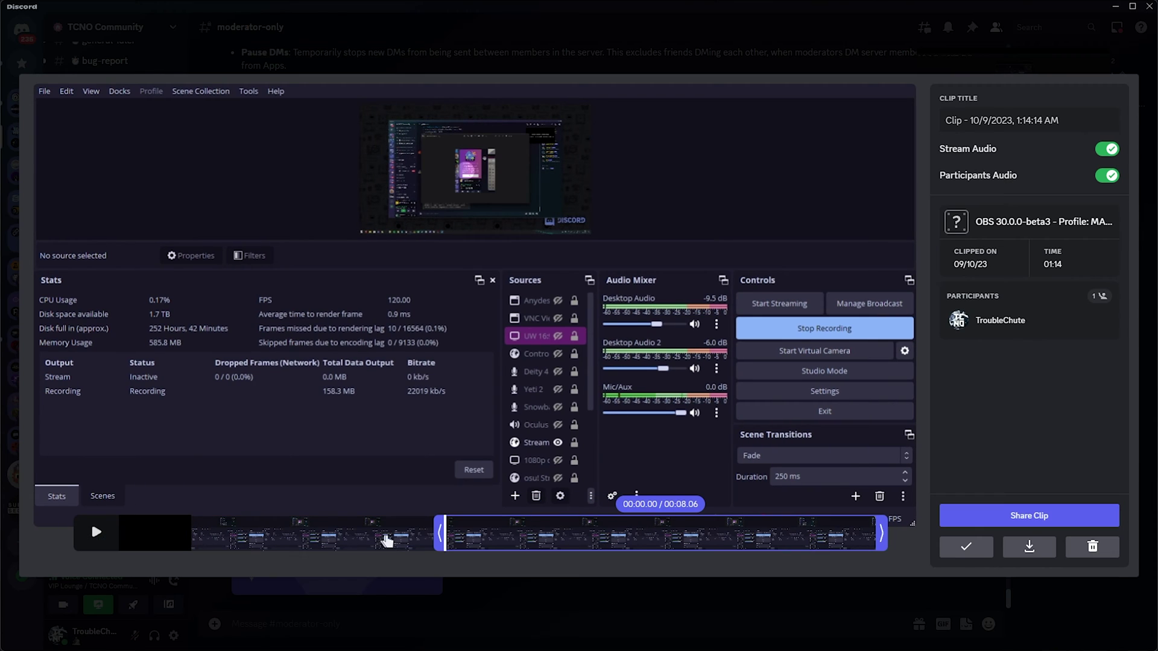
{"action": "left_click", "coordinate": [815, 540]}
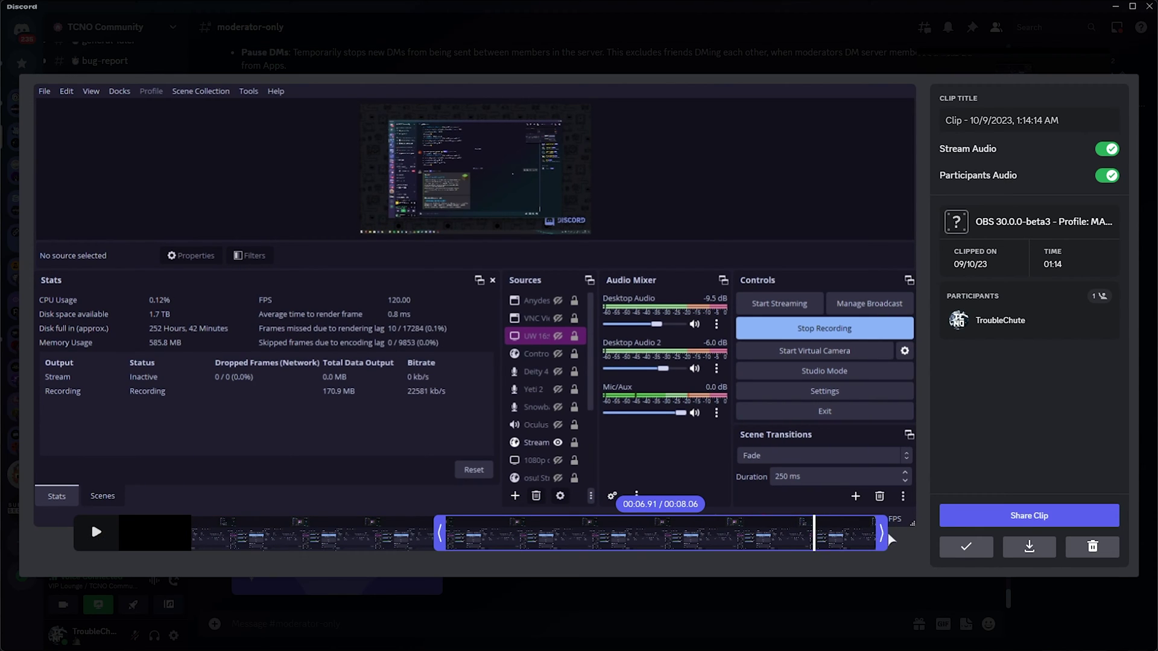
{"action": "left_click", "coordinate": [842, 540]}
{"action": "left_click_drag", "start_coordinate": [842, 540], "coordinate": [692, 540]}
{"action": "left_click_drag", "start_coordinate": [420, 532], "coordinate": [237, 534]}
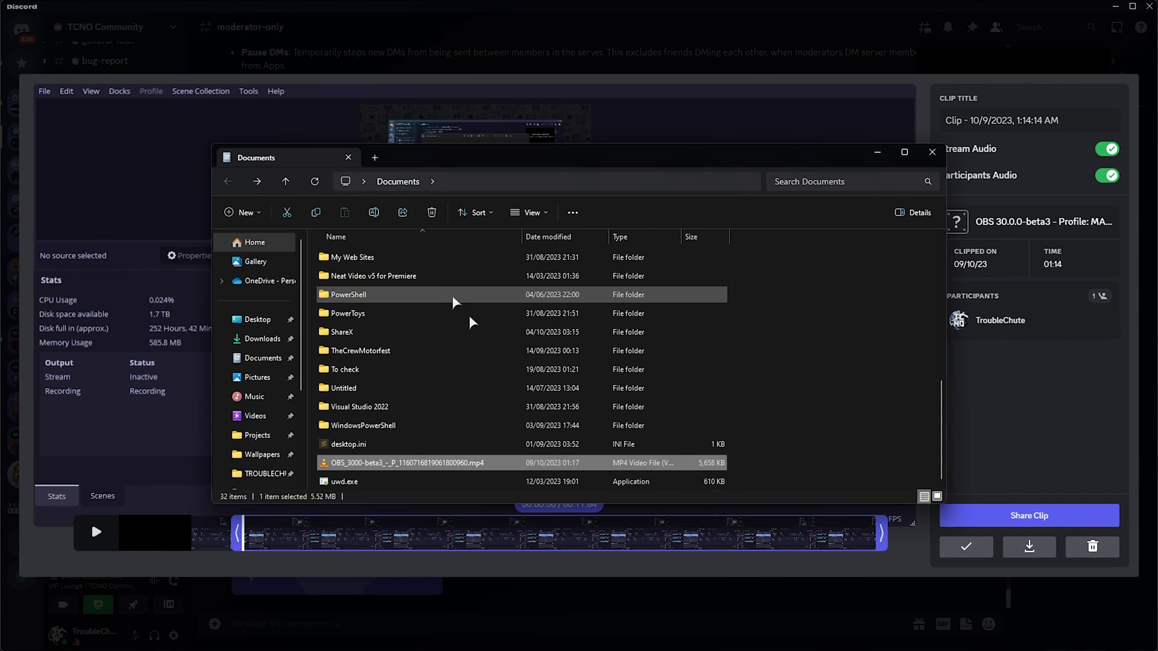
Open the clip's mp4 in VLC and switch Audio Track to hear the application audio separately
{"action": "double_click", "coordinate": [590, 464]}
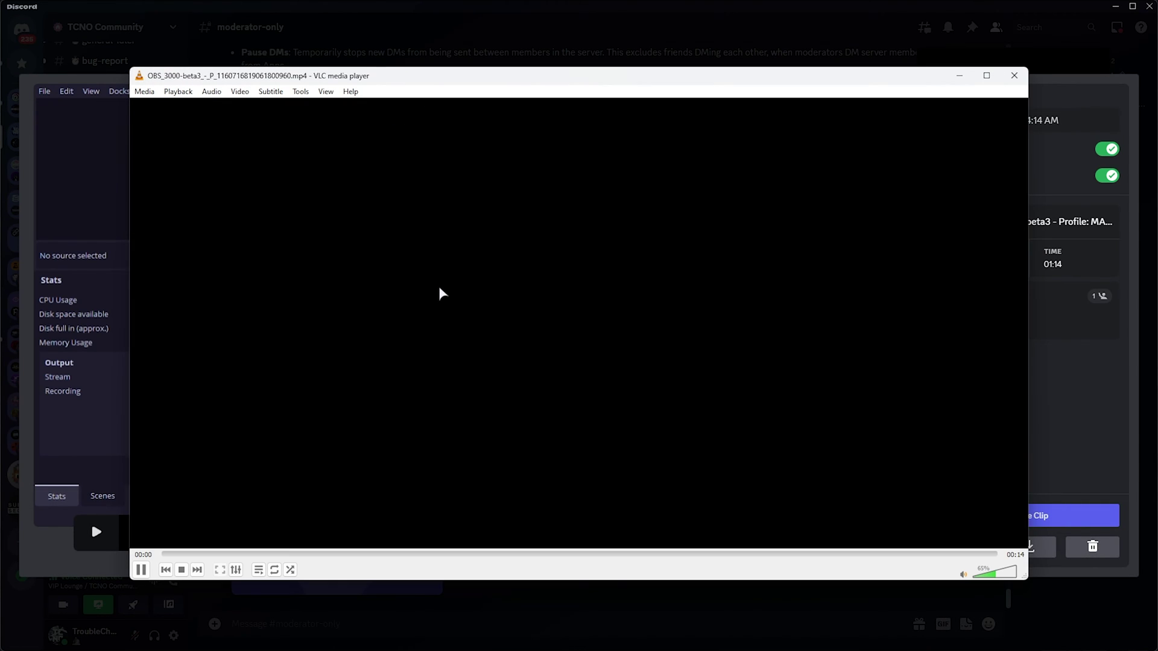
{"action": "right_click", "coordinate": [489, 289]}
{"action": "mouse_move", "coordinate": [518, 367]}
{"action": "mouse_move", "coordinate": [650, 373]}
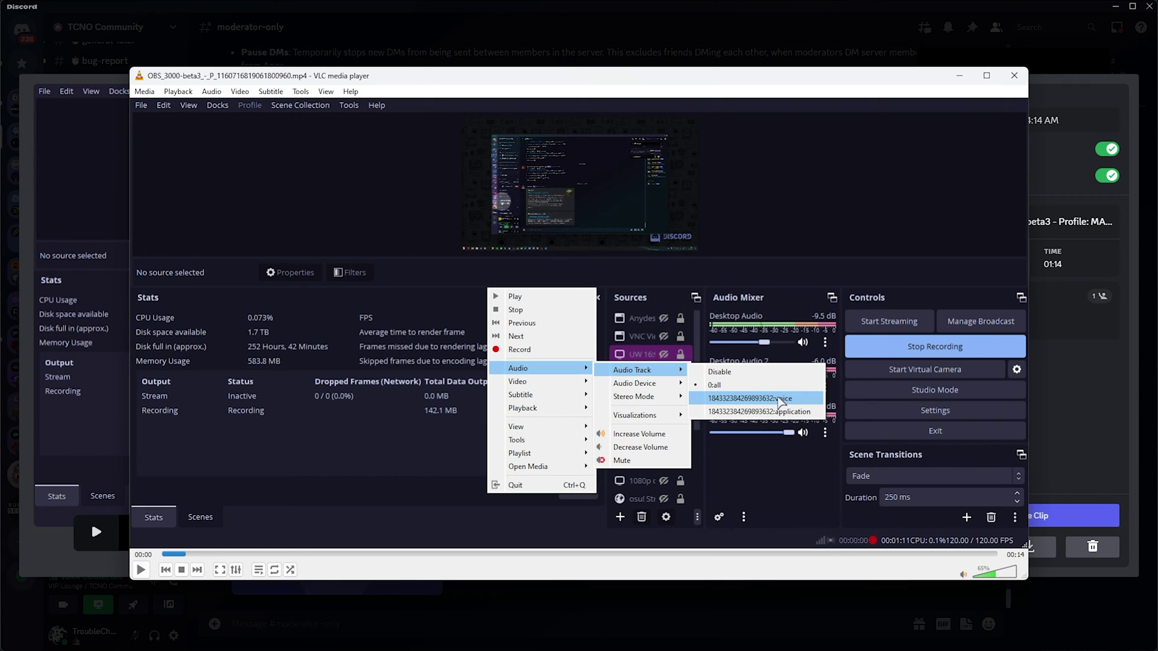
{"action": "left_click", "coordinate": [773, 412]}
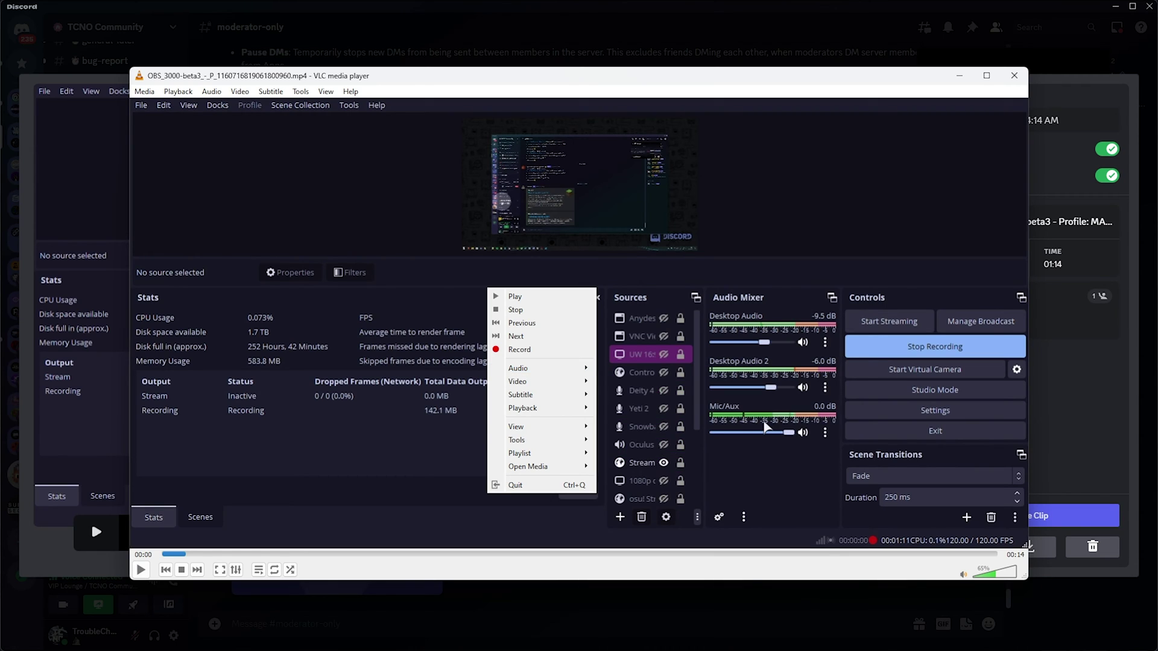
{"action": "mouse_move", "coordinate": [567, 368]}
{"action": "mouse_move", "coordinate": [638, 371]}
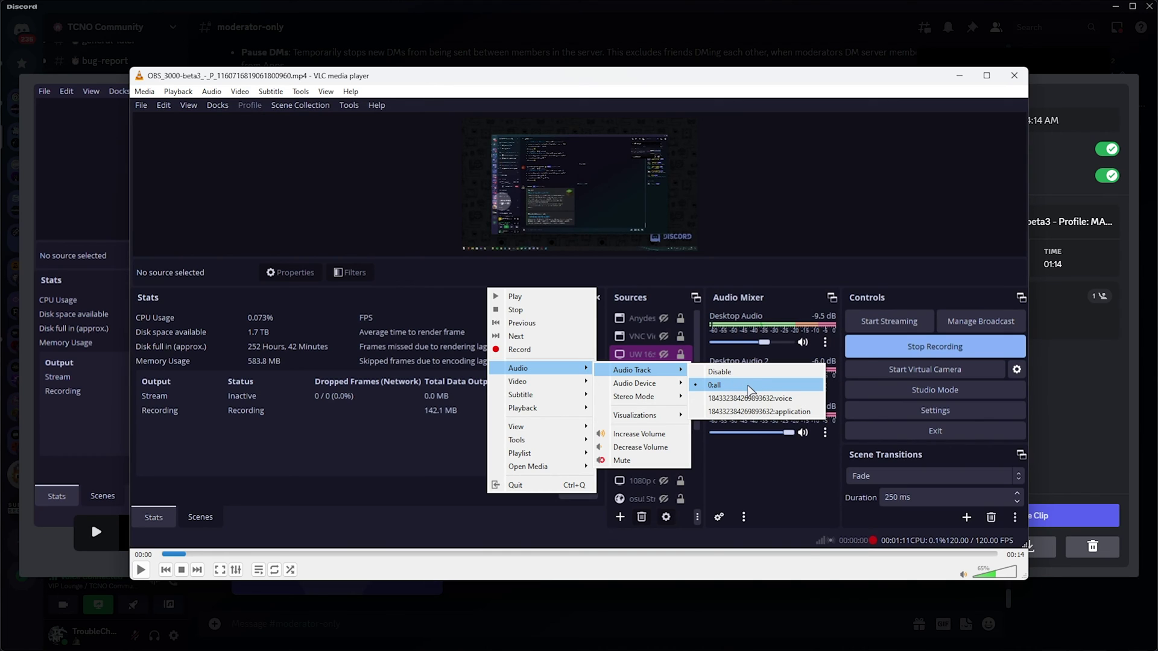
{"action": "key", "text": "Escape"}
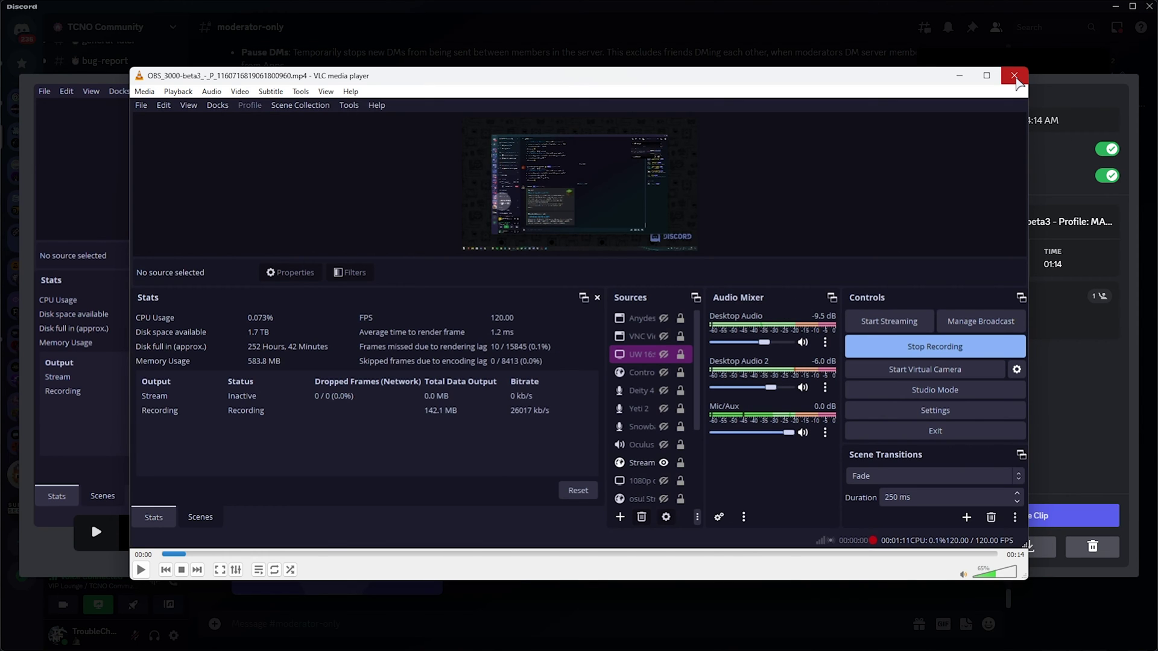
Close VLC, download the edited clip from Discord's editor, and choose Share Clip
{"action": "left_click", "coordinate": [1015, 77]}
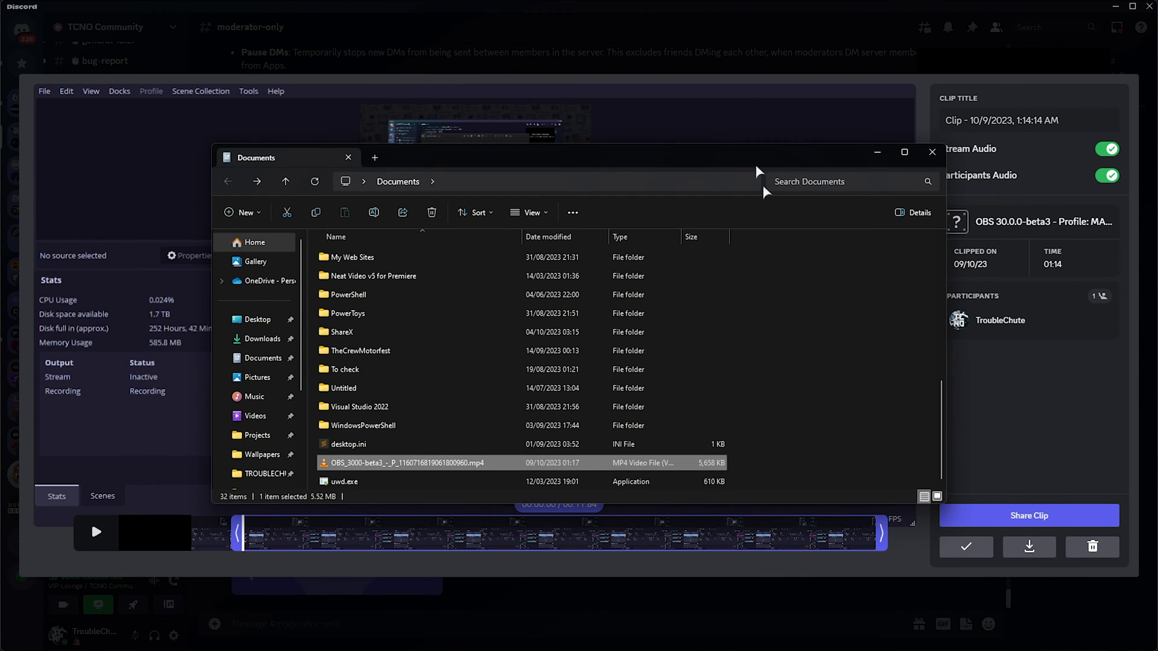
{"action": "left_click", "coordinate": [745, 108]}
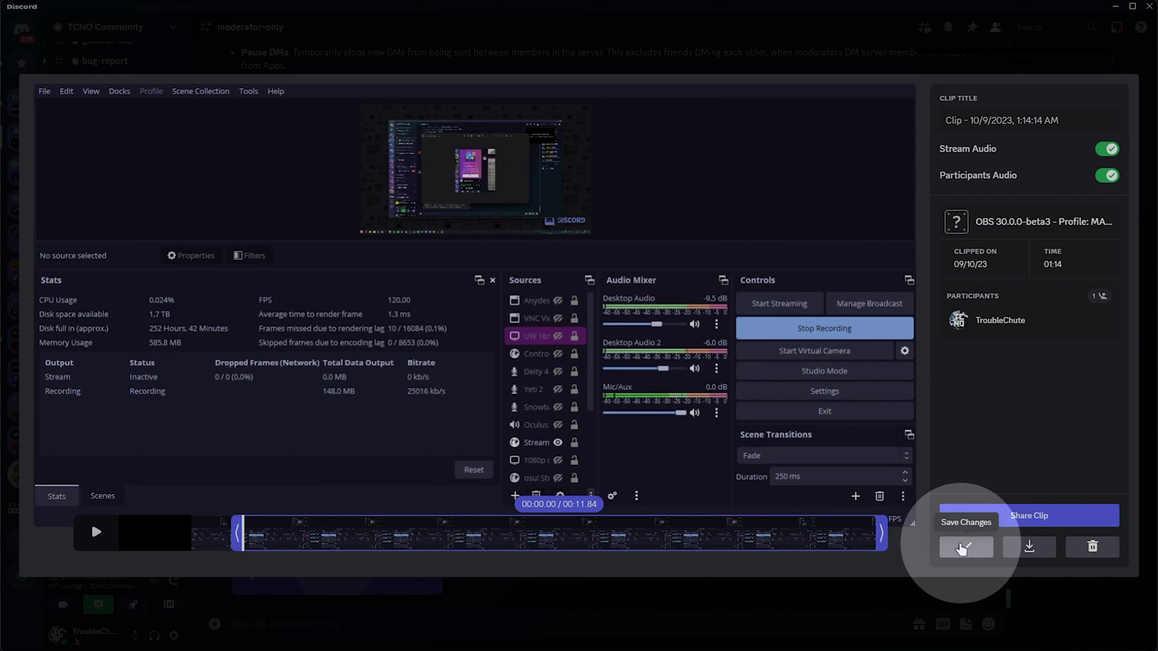
{"action": "left_click", "coordinate": [1039, 547]}
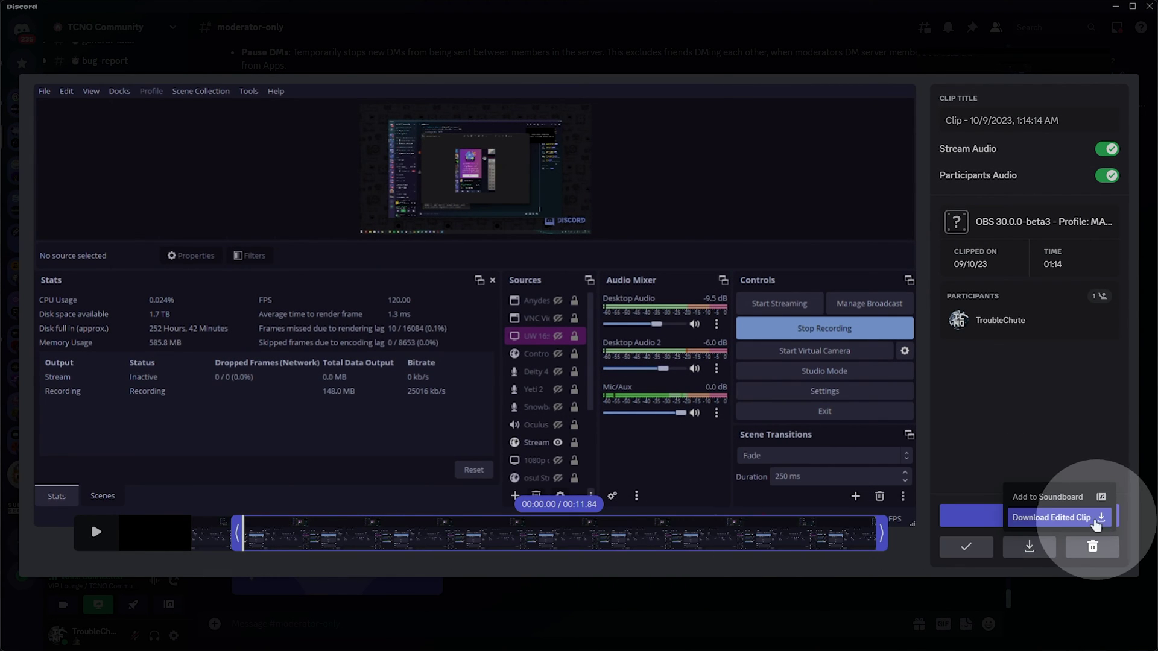
{"action": "left_click", "coordinate": [1050, 518]}
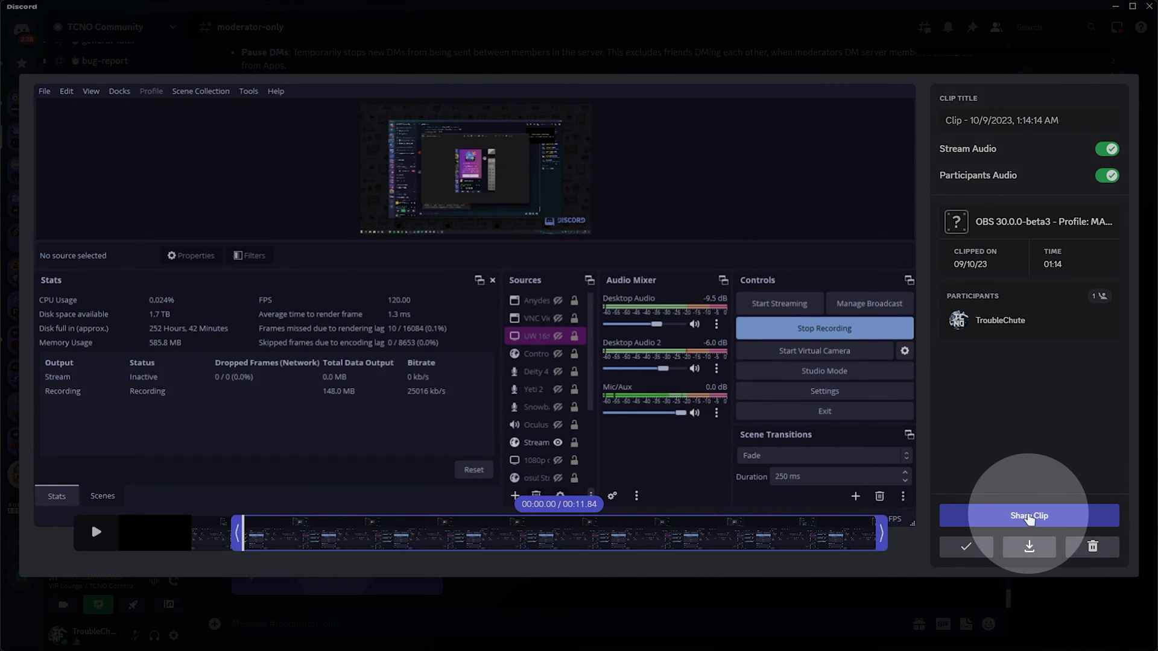
{"action": "left_click", "coordinate": [1029, 516]}
Attach the trimmed clip, send it to #moderator-only, and play the posted CLIP (BETA) video
{"action": "left_click", "coordinate": [253, 545]}
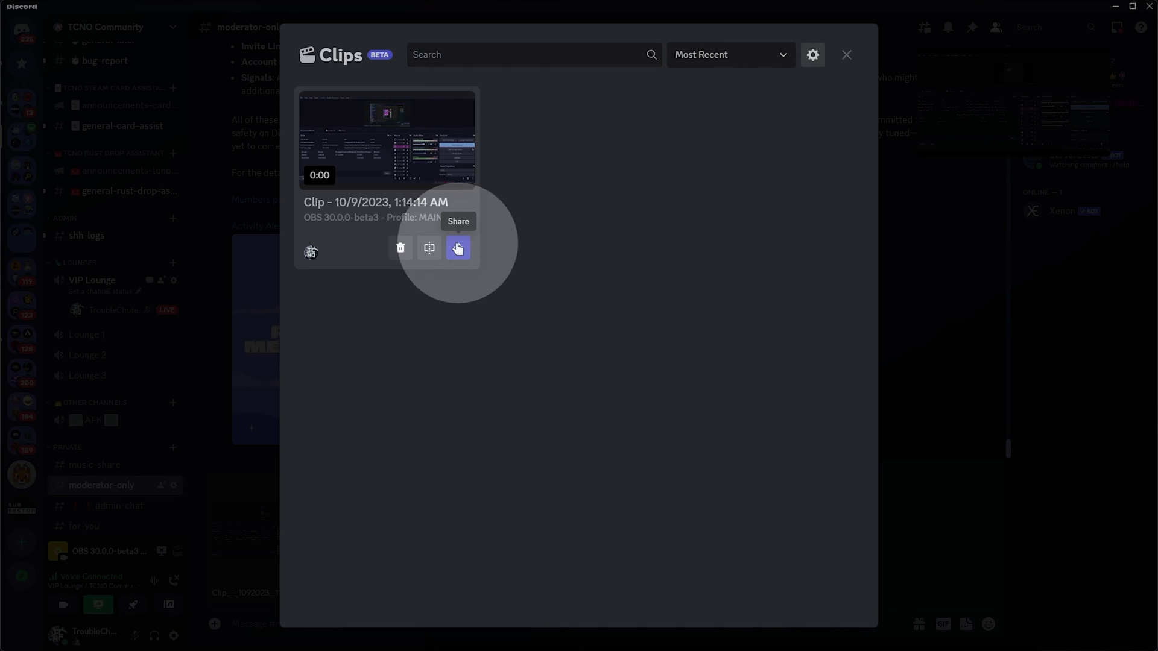
{"action": "left_click", "coordinate": [251, 513]}
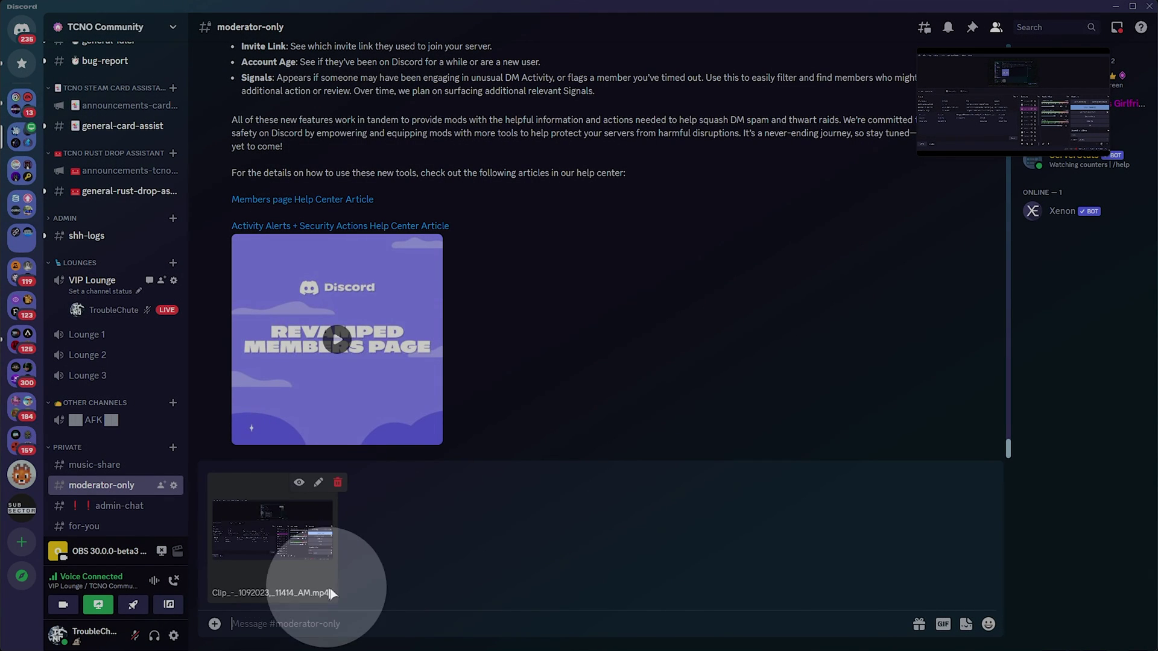
{"action": "key", "text": "Return"}
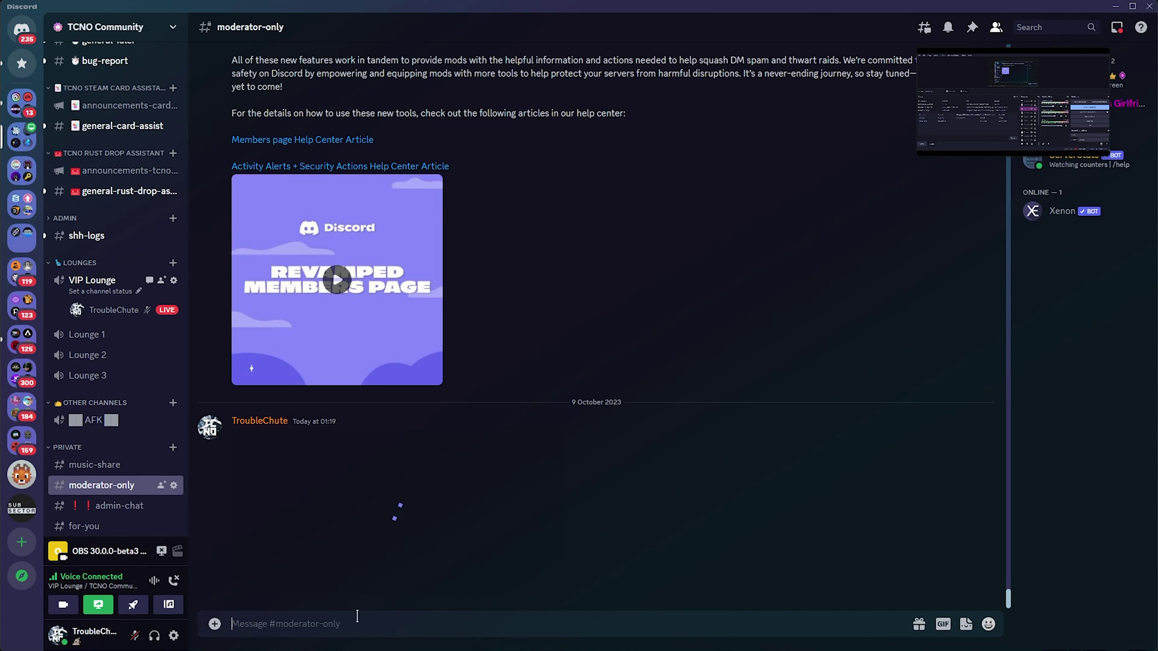
{"action": "left_click", "coordinate": [379, 541]}
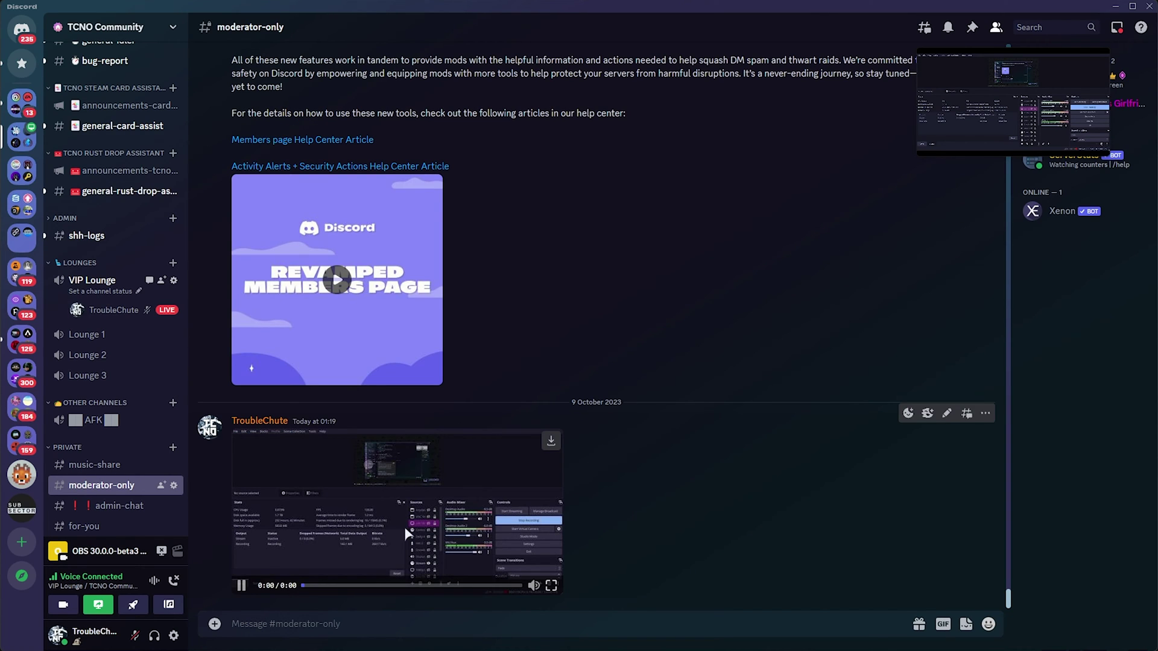
{"action": "mouse_move", "coordinate": [268, 443]}
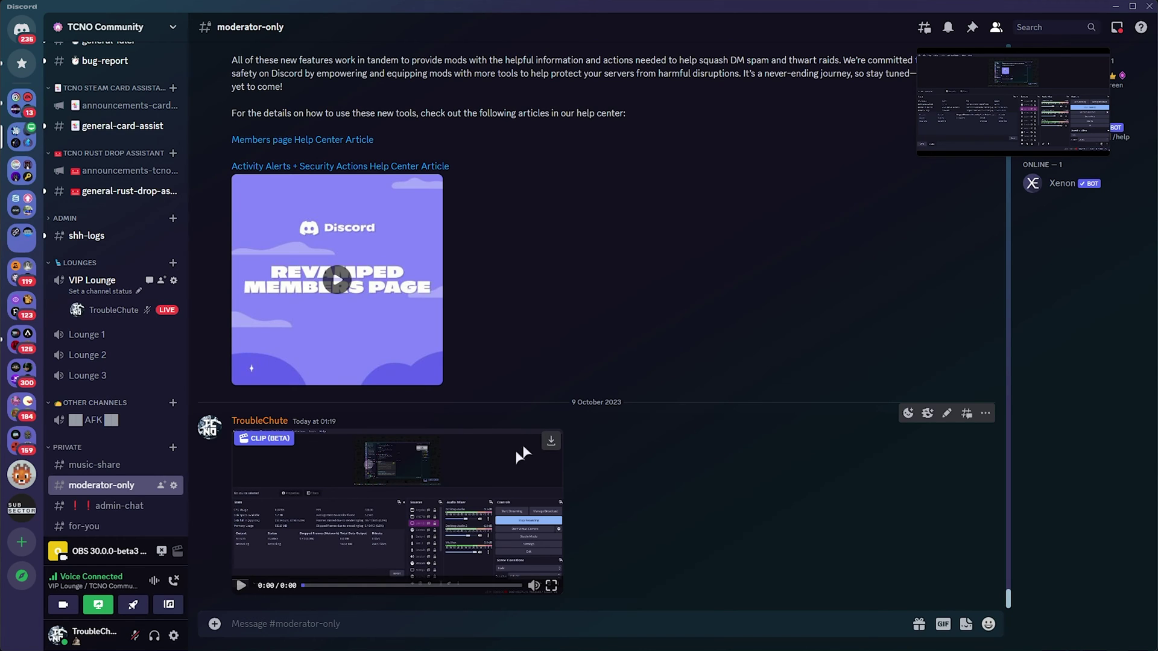
Load the OBS clip mp4 into Audition and open its six-channel 48000 Hz waveform
{"action": "left_click", "coordinate": [1115, 7]}
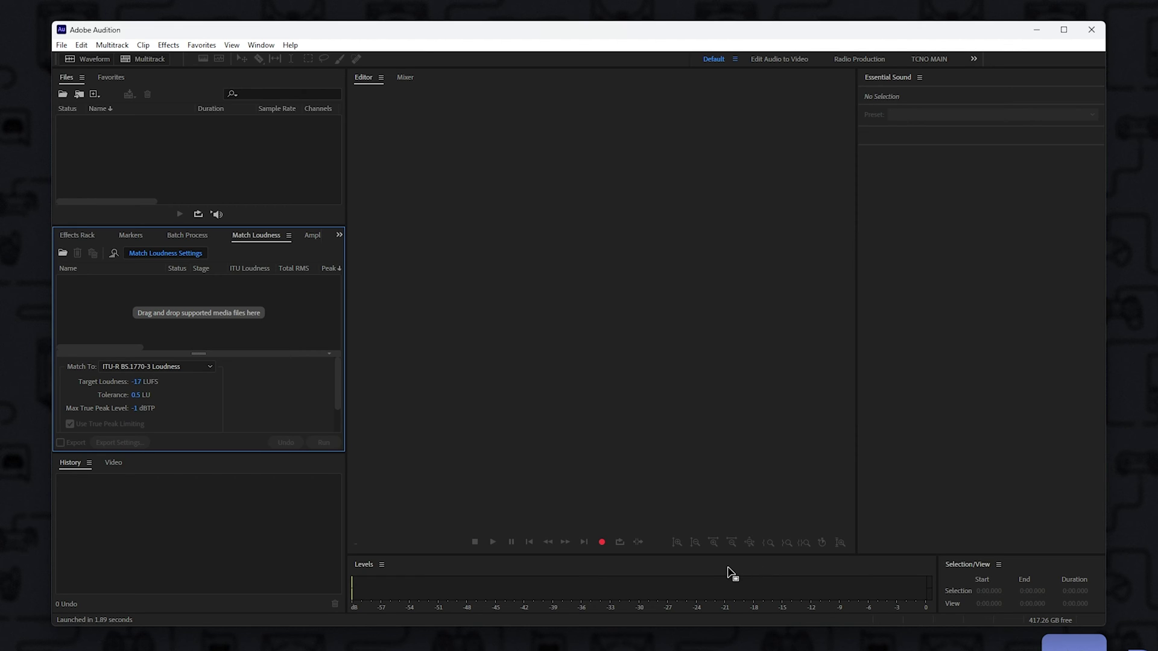
{"action": "left_click_drag", "start_coordinate": [369, 475], "coordinate": [136, 155]}
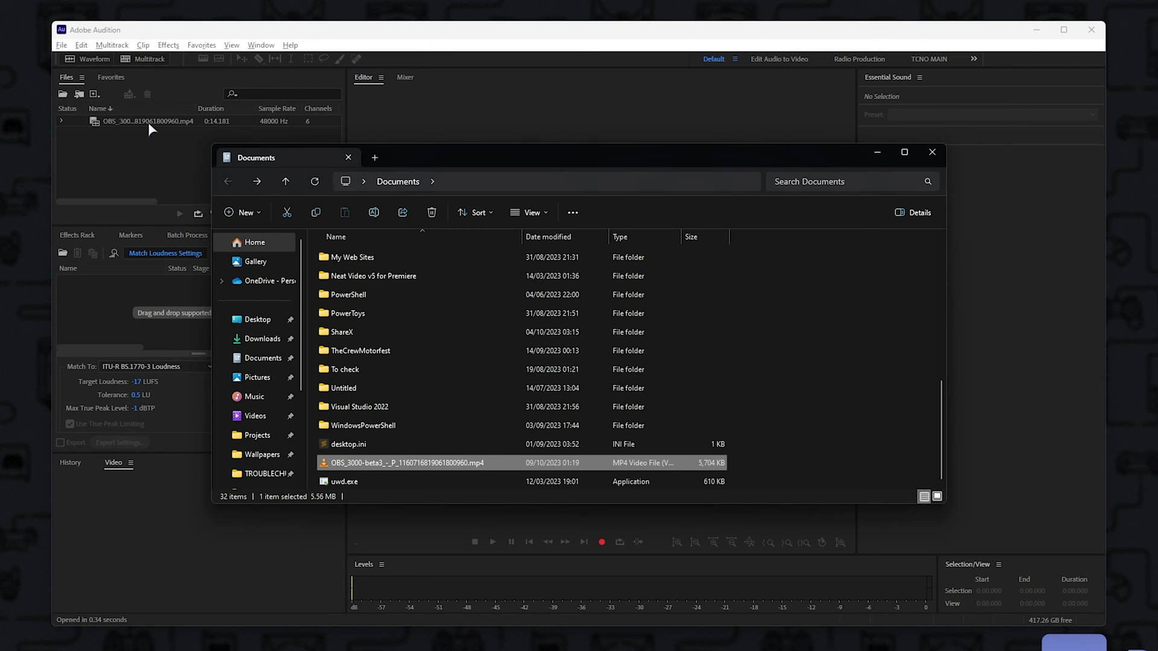
{"action": "double_click", "coordinate": [147, 122]}
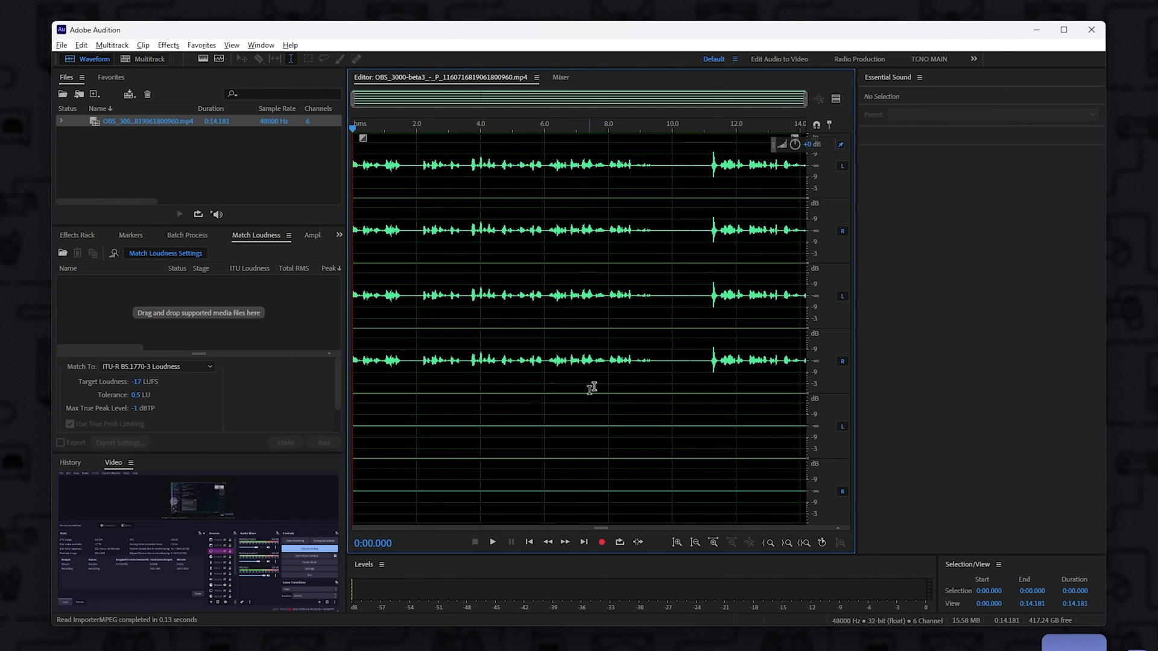
Select the first 10.7 seconds and step the selection through channel pairs 1–2, 3–4 and 5–6
{"action": "left_click_drag", "start_coordinate": [696, 173], "coordinate": [354, 193]}
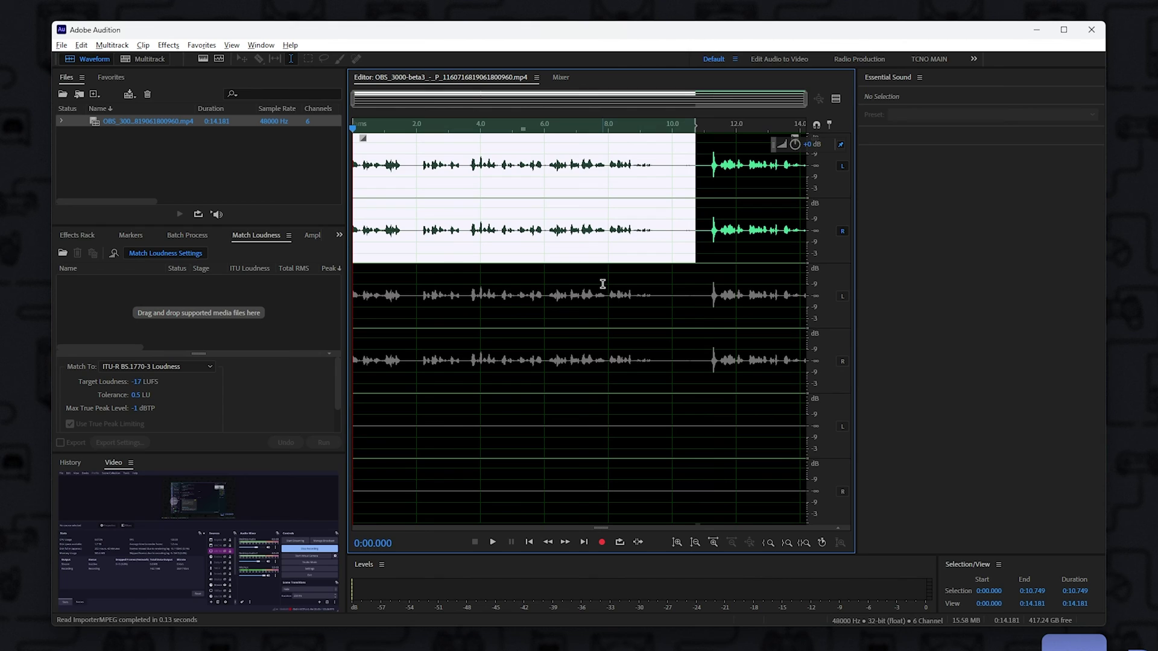
{"action": "key", "text": "Down"}
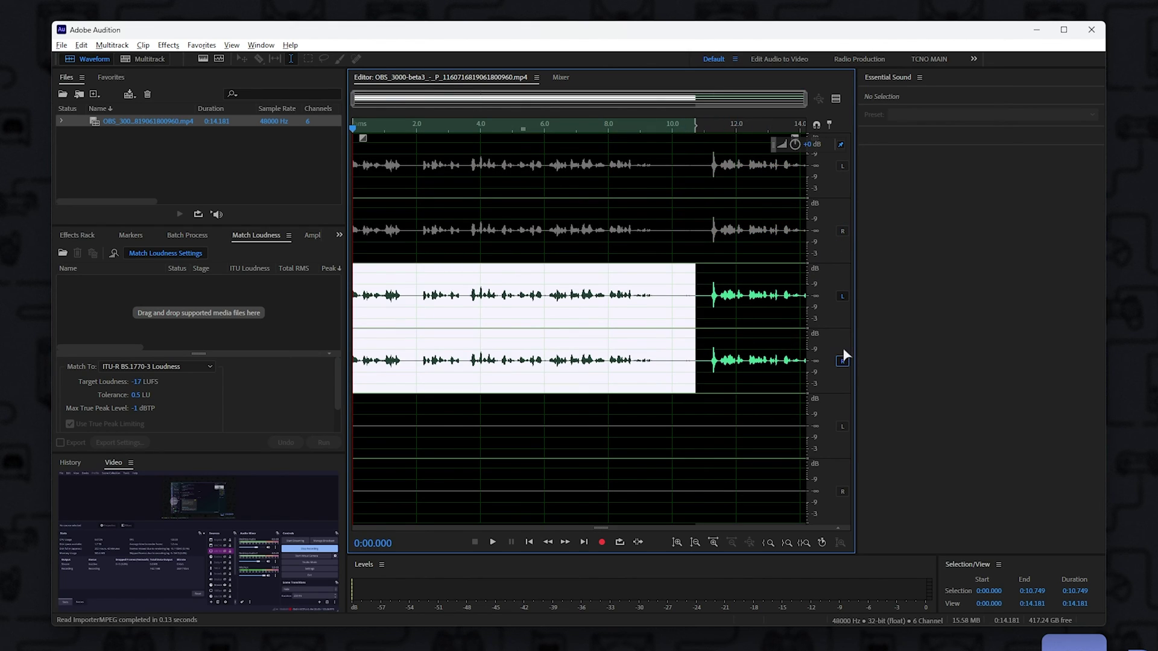
{"action": "key", "text": "Down"}
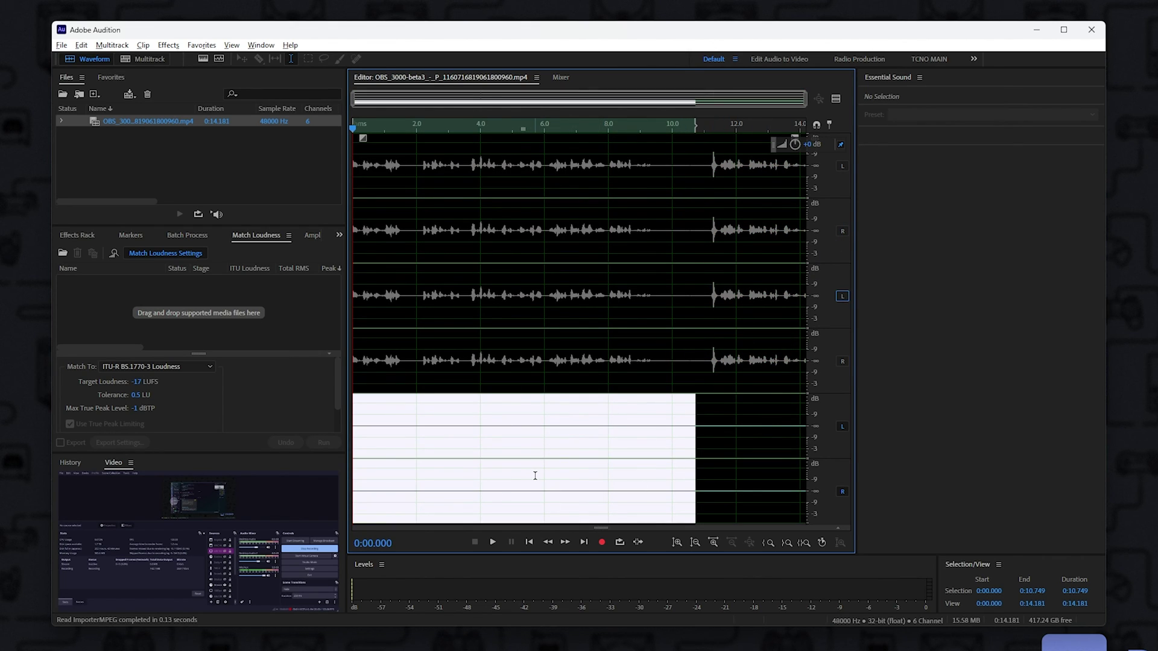
{"action": "left_click", "coordinate": [574, 457]}
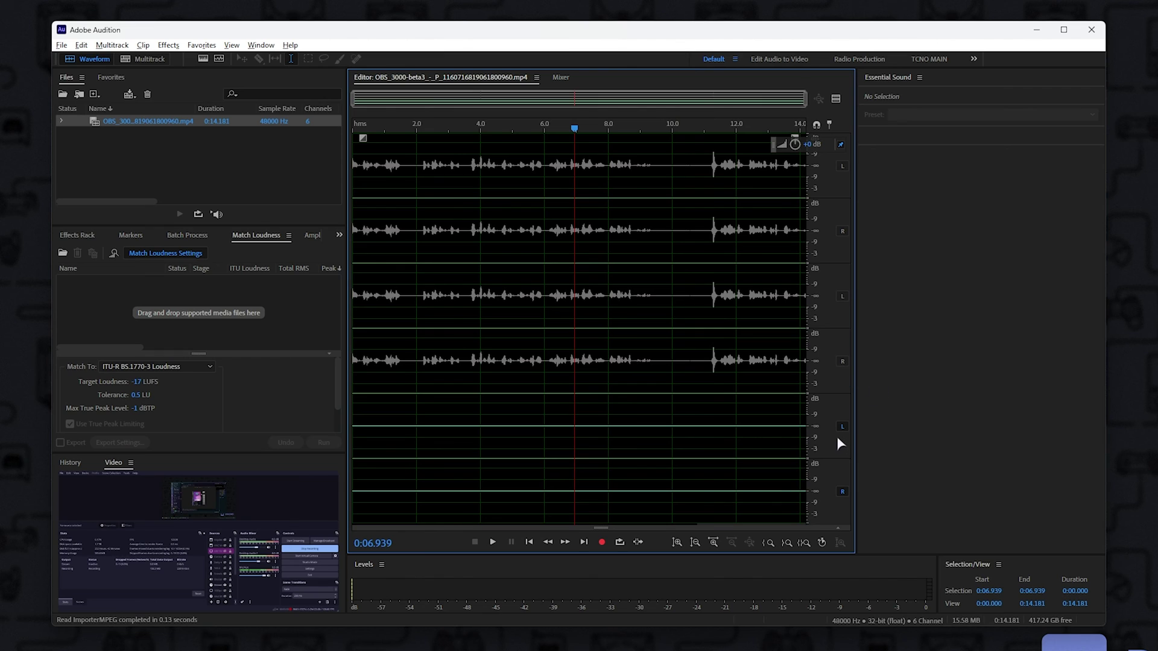
Silence 6.1–9.6 seconds on channels 3–4, then undo the silencing
{"action": "key", "text": "Up"}
{"action": "left_click_drag", "start_coordinate": [658, 301], "coordinate": [549, 312]}
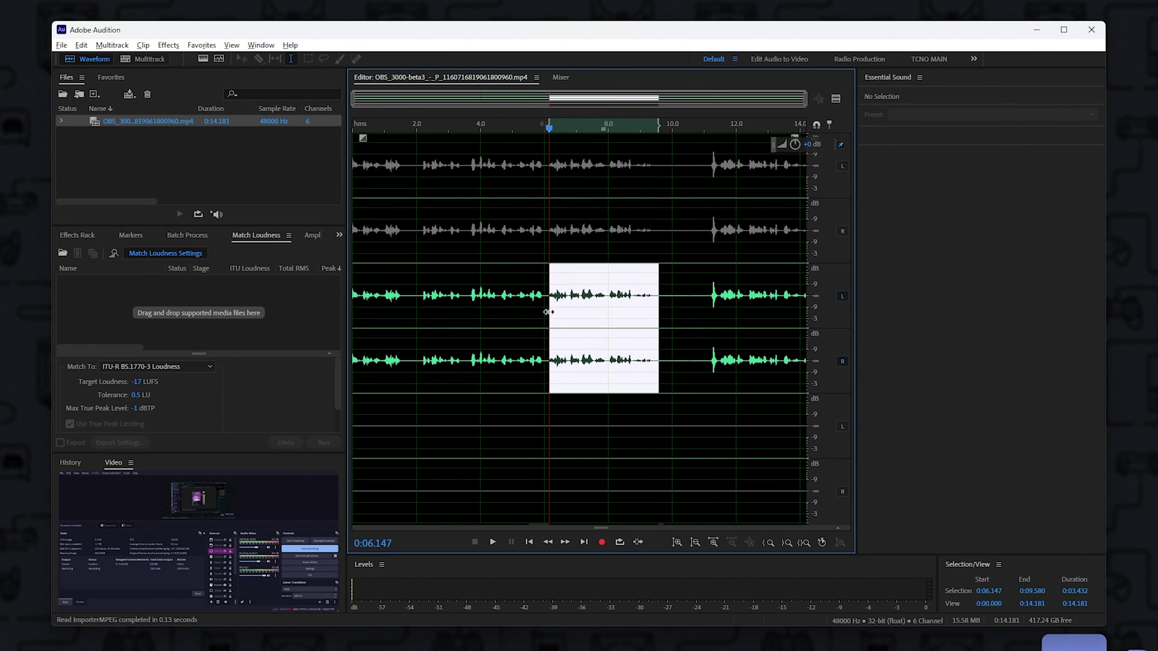
{"action": "key", "text": "Delete"}
{"action": "left_click", "coordinate": [664, 360]}
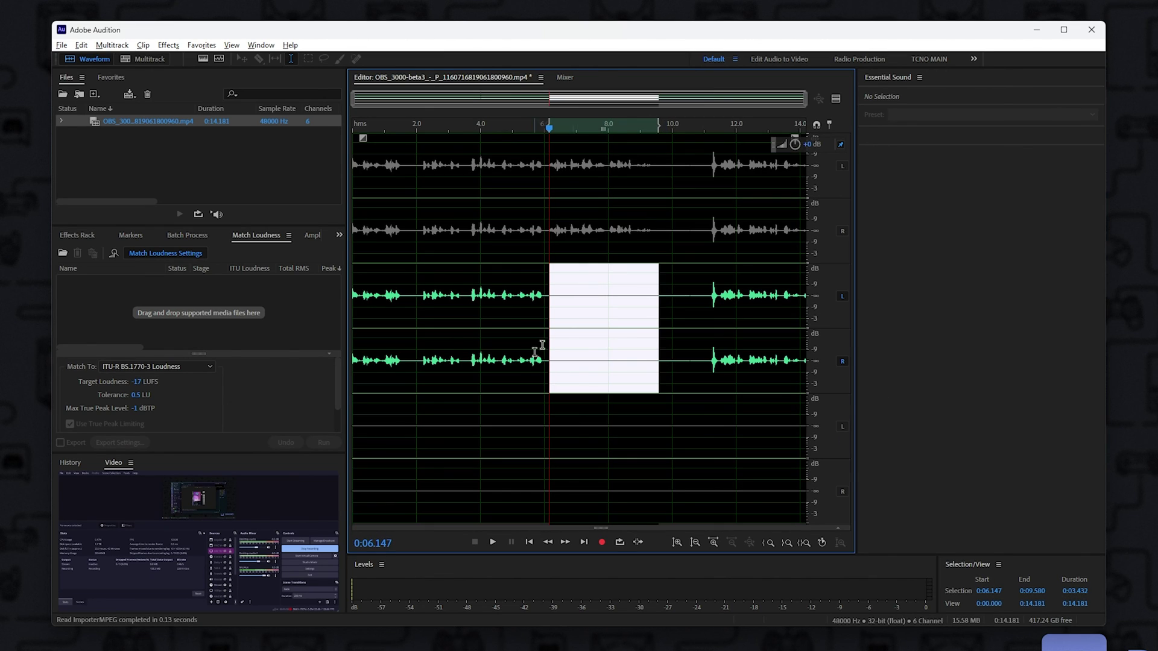
{"action": "key", "text": "ctrl+z"}
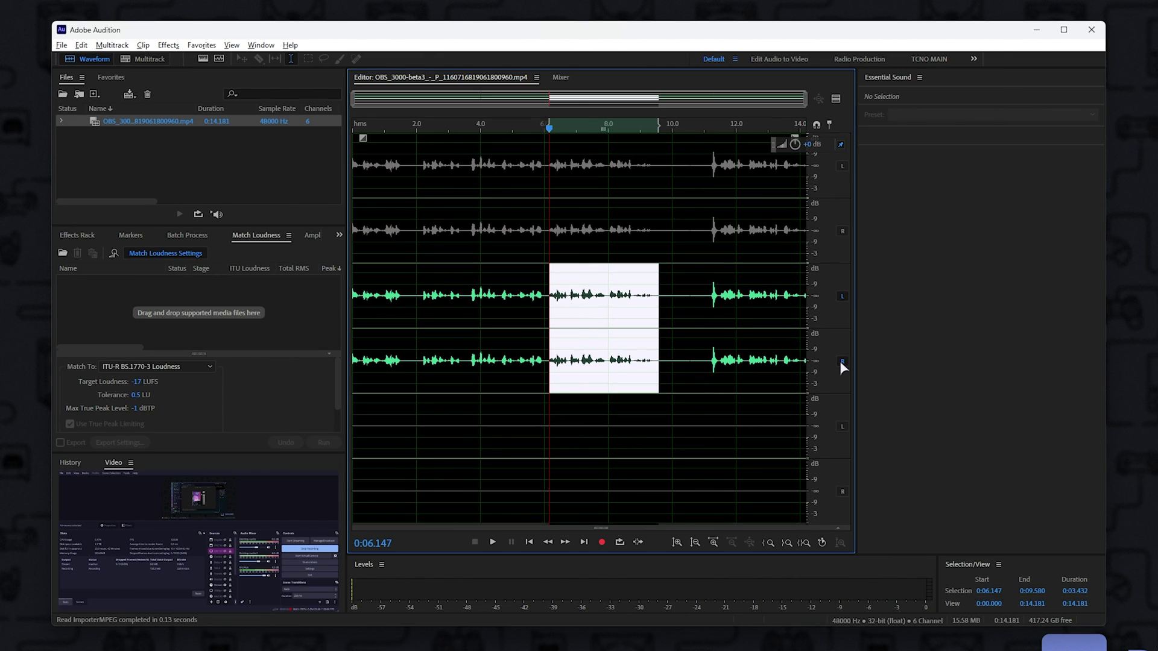
Turn off channels 3–6, select the full length of channels 1–2, and close Audition
{"action": "left_click", "coordinate": [842, 231]}
{"action": "left_click", "coordinate": [842, 166]}
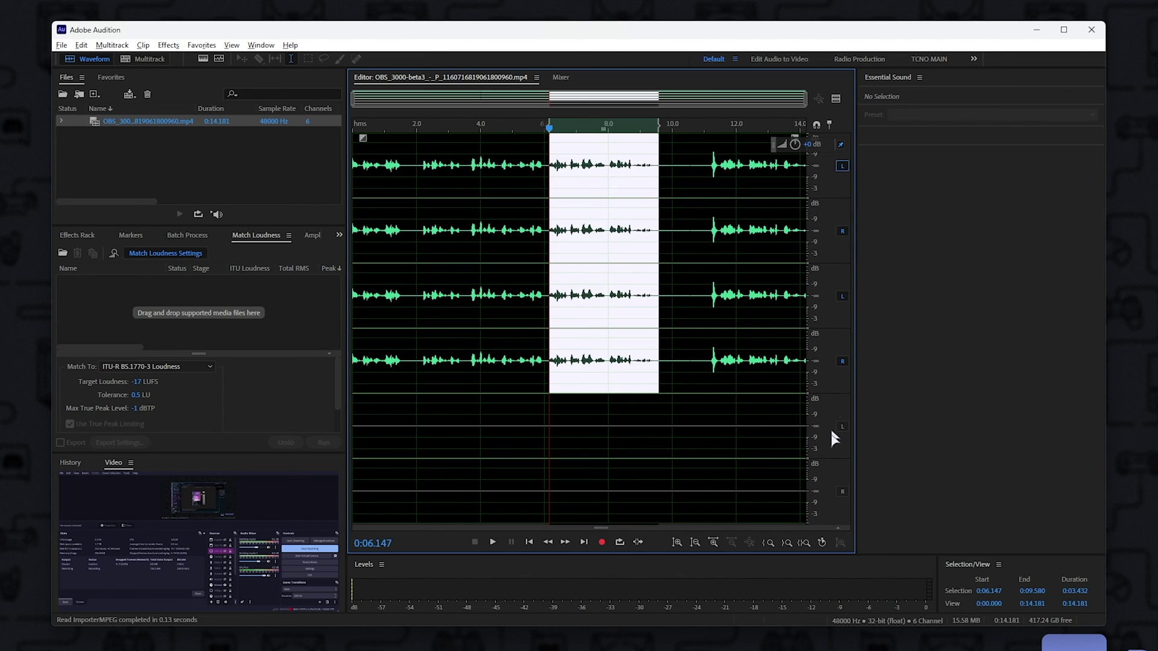
{"action": "left_click", "coordinate": [843, 426]}
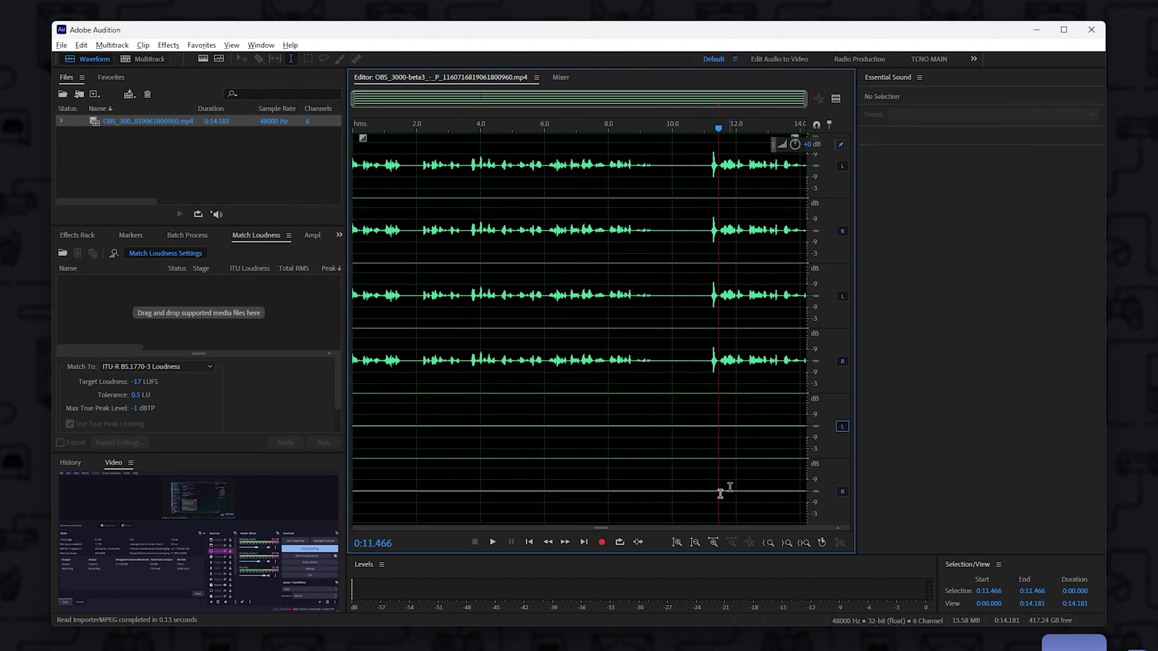
{"action": "left_click", "coordinate": [842, 296]}
{"action": "left_click", "coordinate": [843, 362]}
{"action": "left_click", "coordinate": [843, 427]}
{"action": "left_click", "coordinate": [842, 492]}
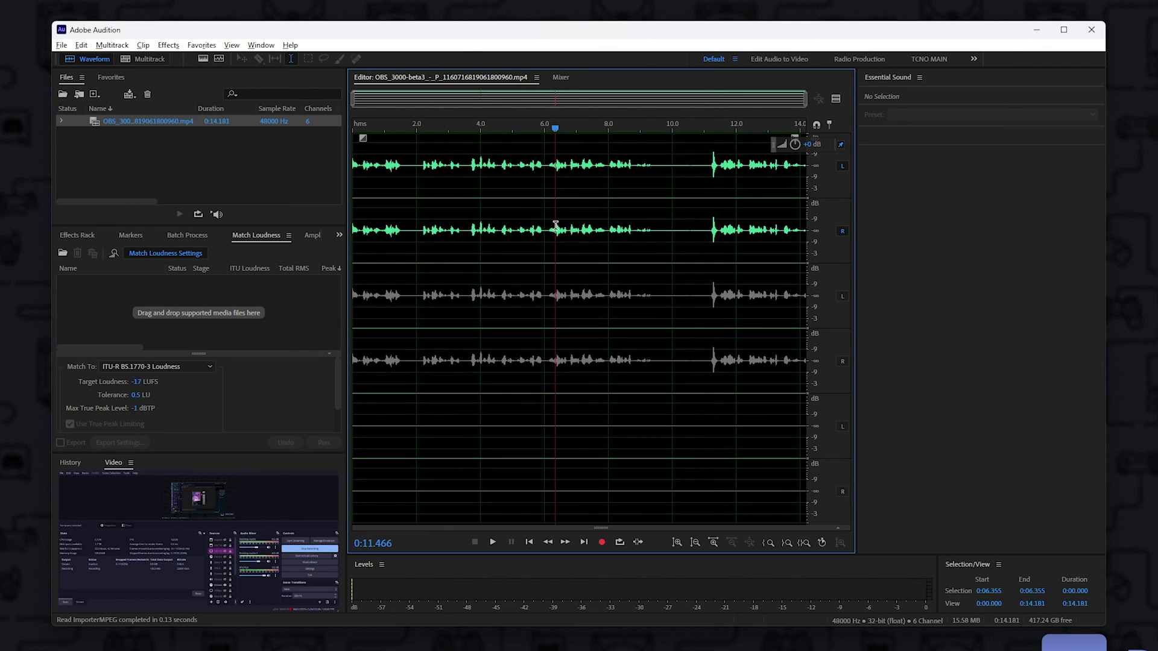
{"action": "key", "text": "ctrl+a"}
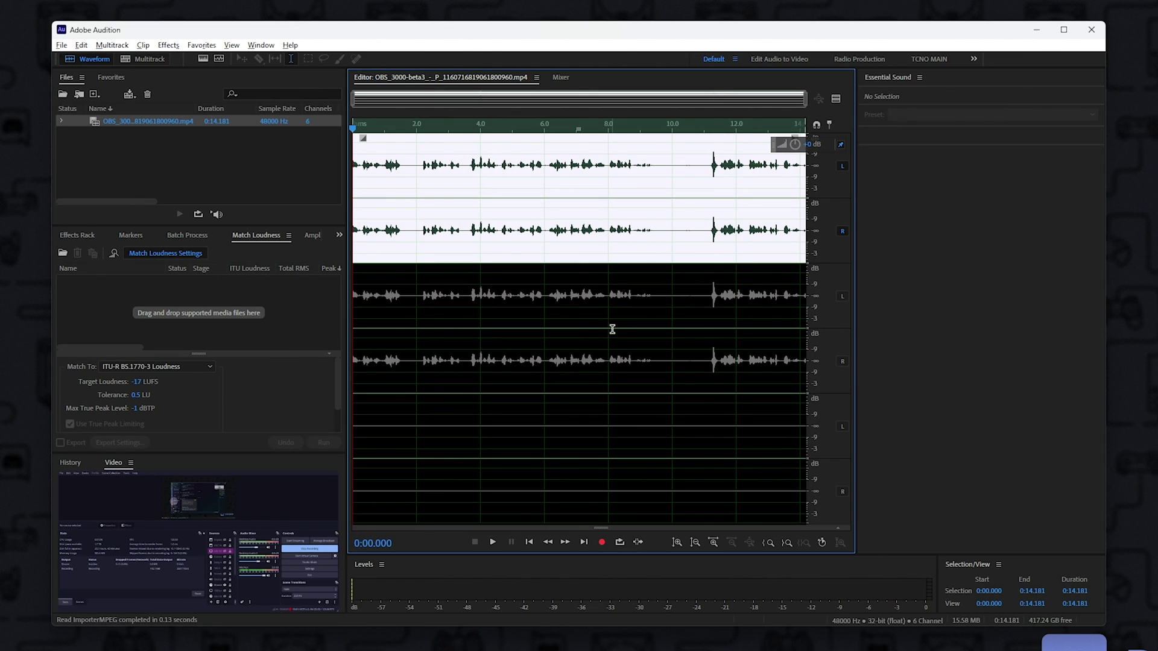
{"action": "left_click", "coordinate": [1093, 35]}
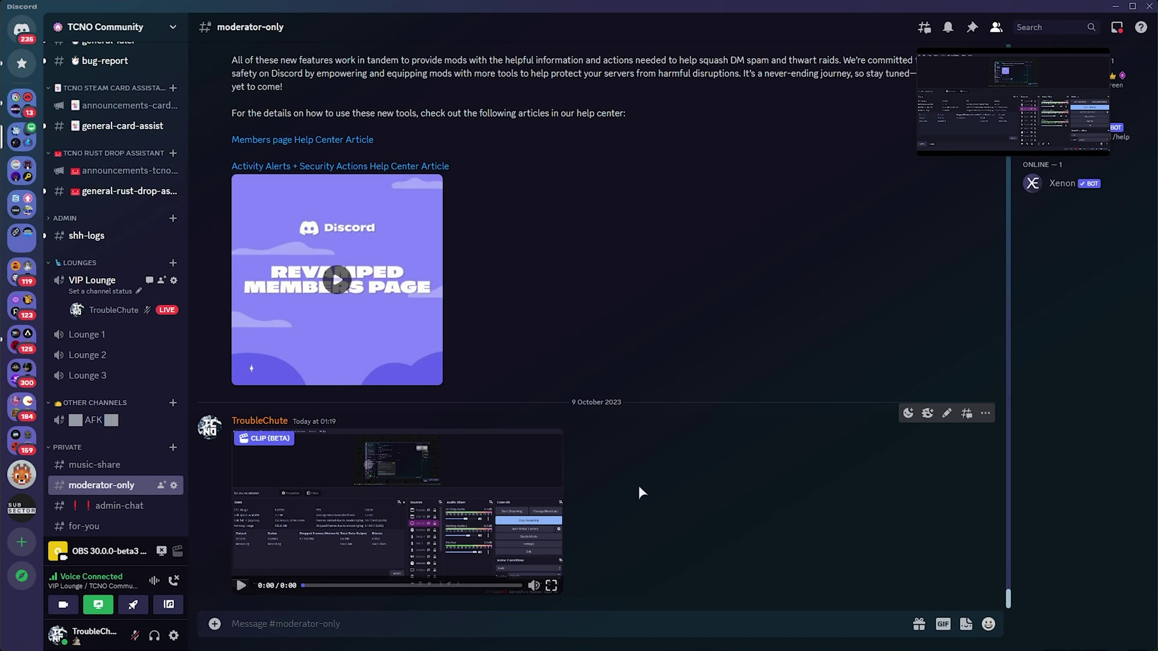
Stop the screen-share stream, dismiss the feedback prompt and close User Settings
{"action": "left_click", "coordinate": [162, 558]}
{"action": "left_click", "coordinate": [844, 278]}
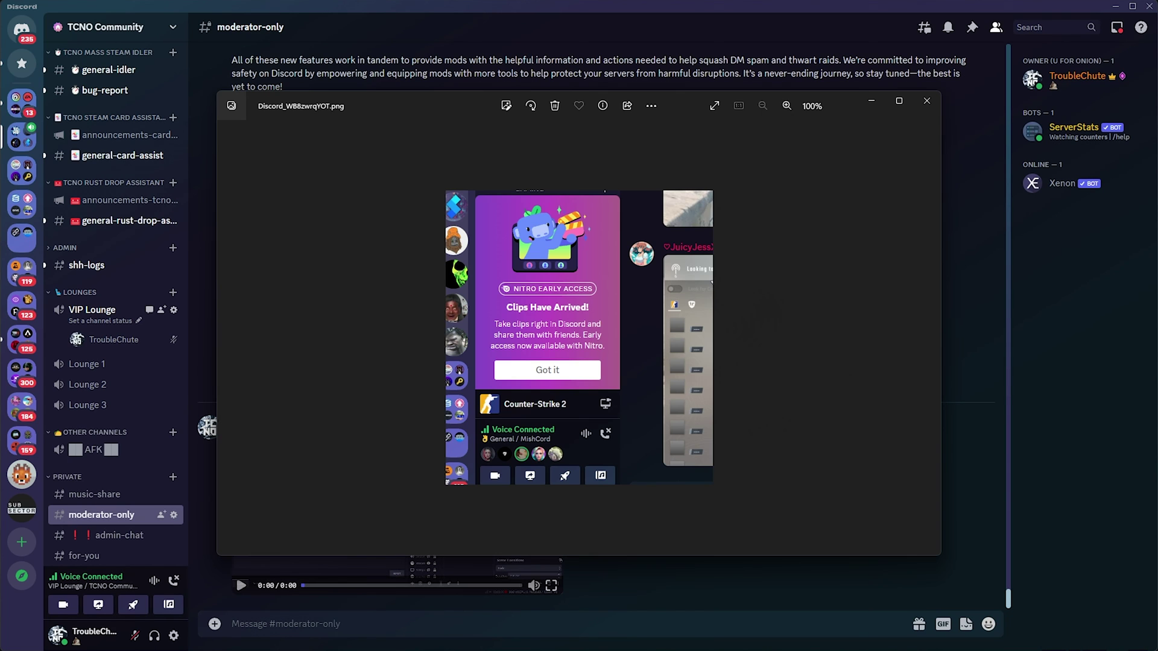
{"action": "key", "text": "ctrl"}
{"action": "key", "text": "ctrl"}
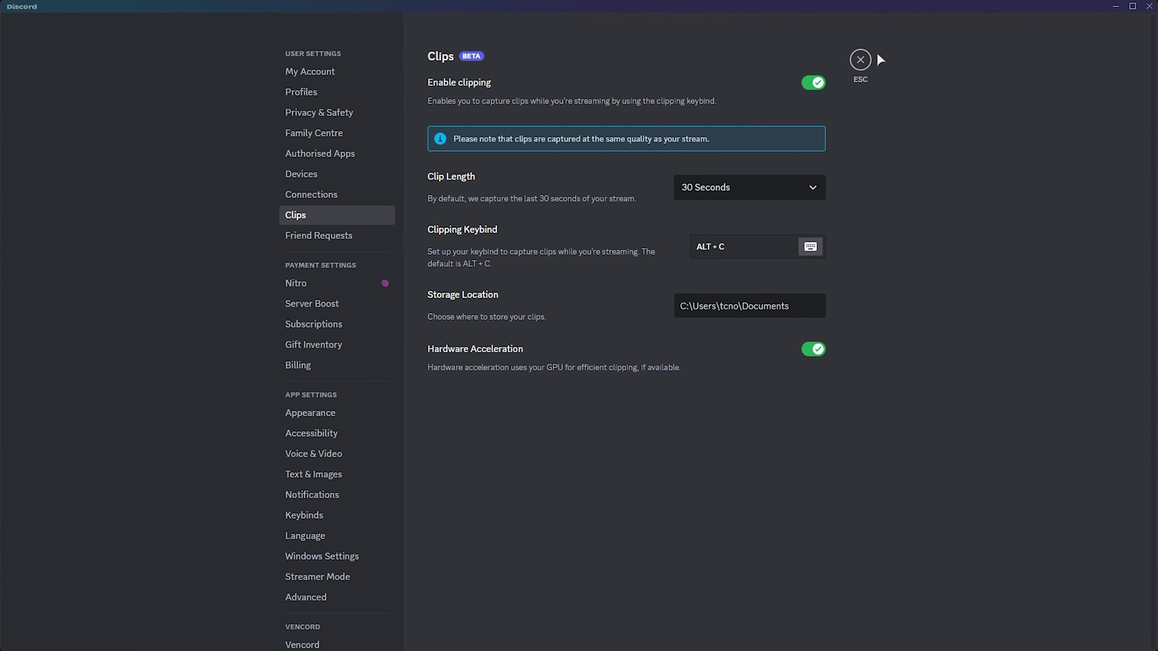
{"action": "left_click", "coordinate": [860, 63]}
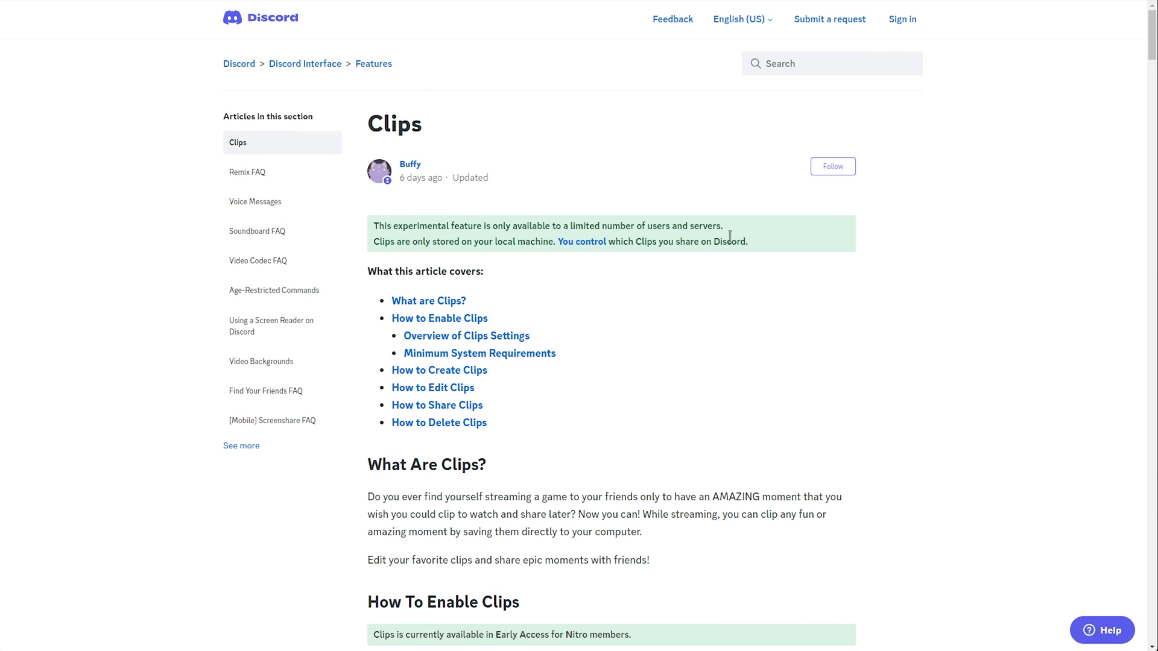
Highlight the article's update date, then jump to the Minimum System Requirements and How To Delete Clips sections
{"action": "left_click_drag", "start_coordinate": [400, 177], "coordinate": [448, 192]}
{"action": "double_click", "coordinate": [425, 137]}
{"action": "left_click", "coordinate": [567, 269]}
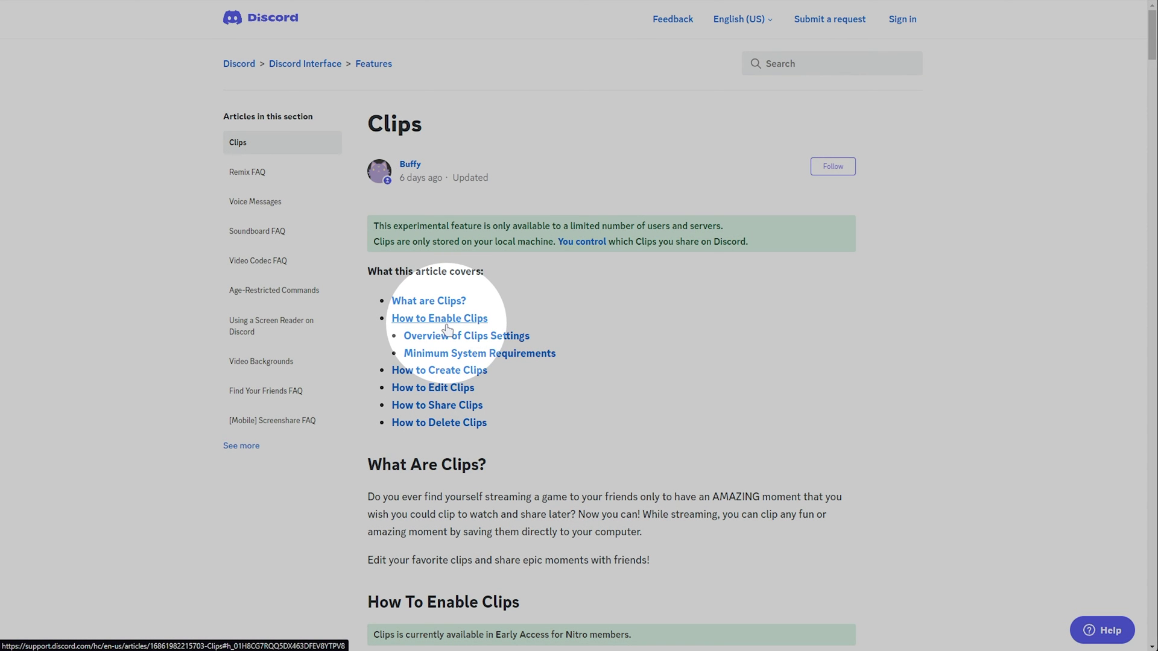
{"action": "left_click", "coordinate": [458, 355]}
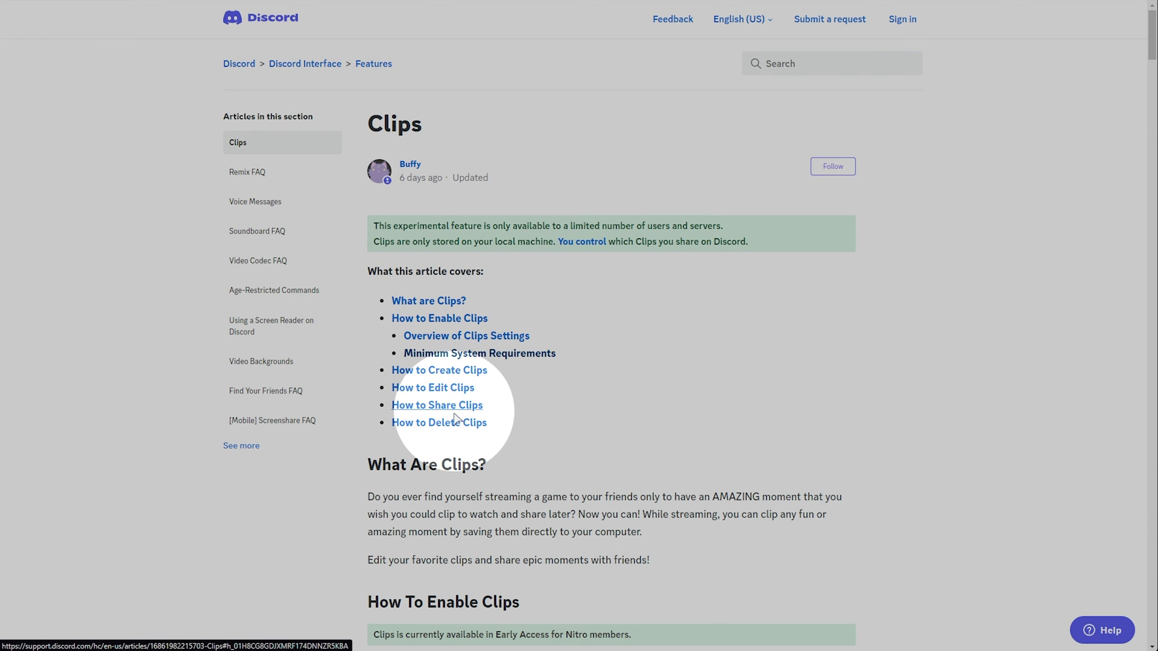
{"action": "left_click", "coordinate": [454, 424]}
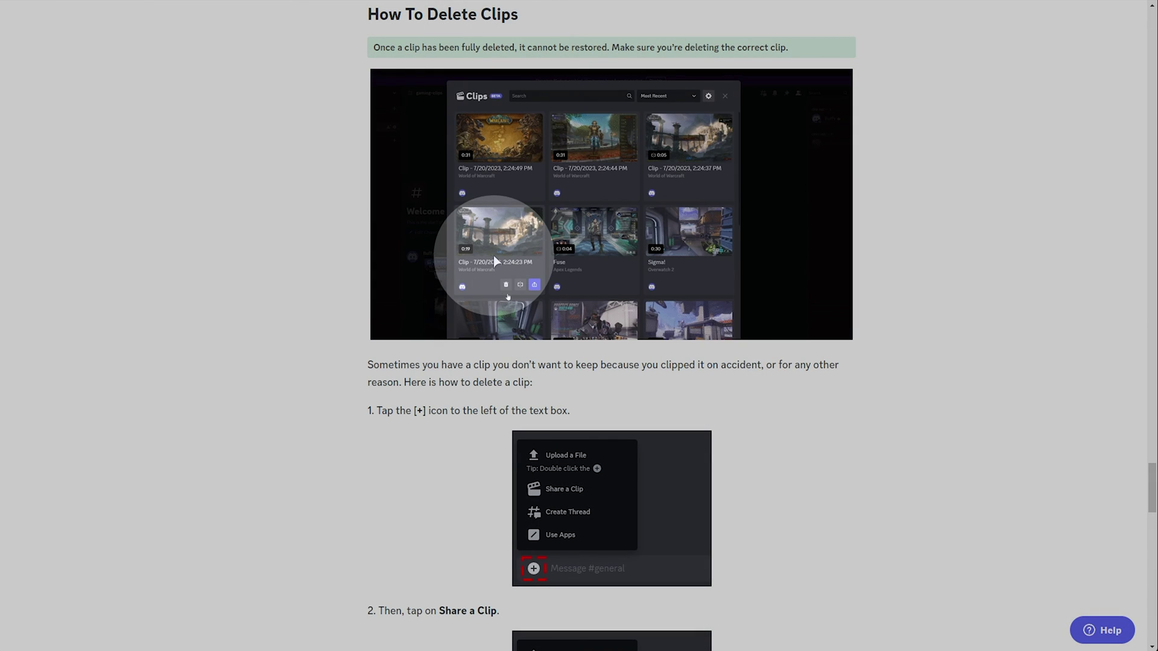
Scroll through the Clips help article's lower sections and back up
{"action": "scroll", "coordinate": [492, 258], "scroll_direction": "down", "scroll_amount": 4}
{"action": "scroll", "coordinate": [491, 260], "scroll_direction": "down", "scroll_amount": 1}
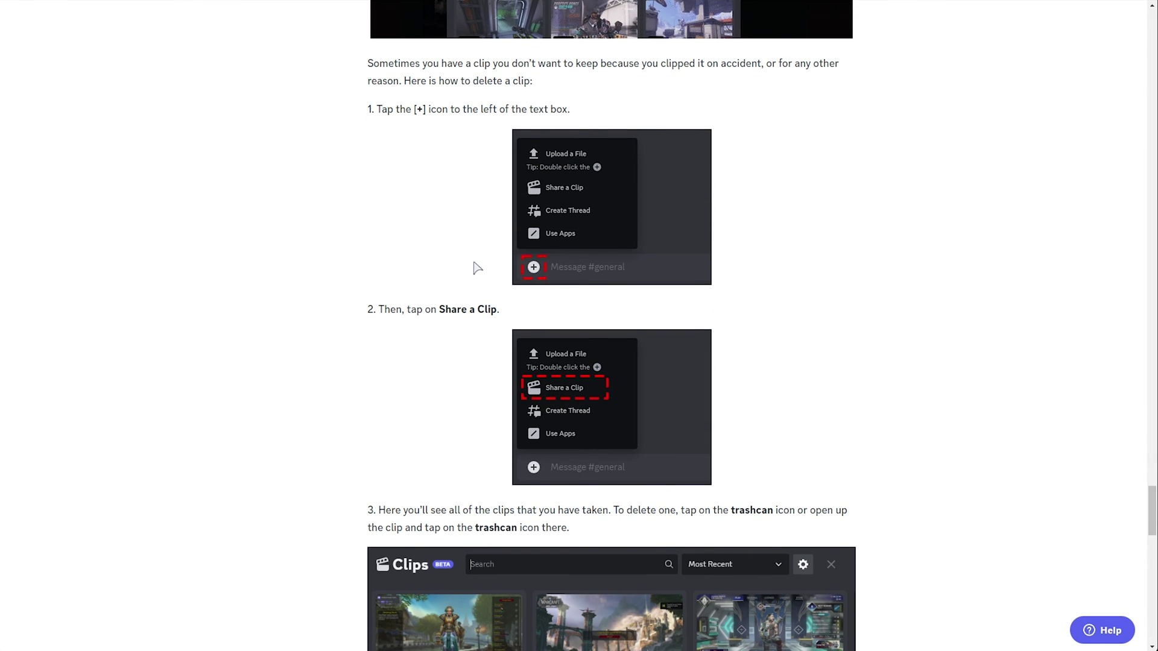
{"action": "scroll", "coordinate": [477, 268], "scroll_direction": "down", "scroll_amount": 6}
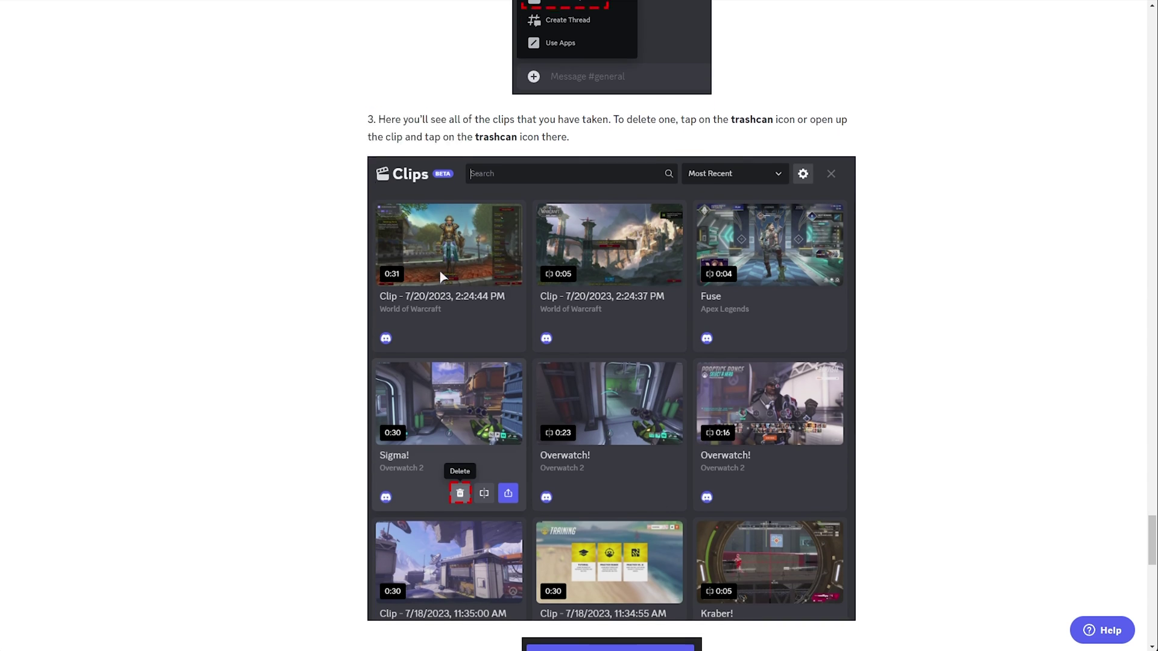
{"action": "scroll", "coordinate": [441, 271], "scroll_direction": "down", "scroll_amount": 3}
{"action": "scroll", "coordinate": [669, 307], "scroll_direction": "down", "scroll_amount": 4}
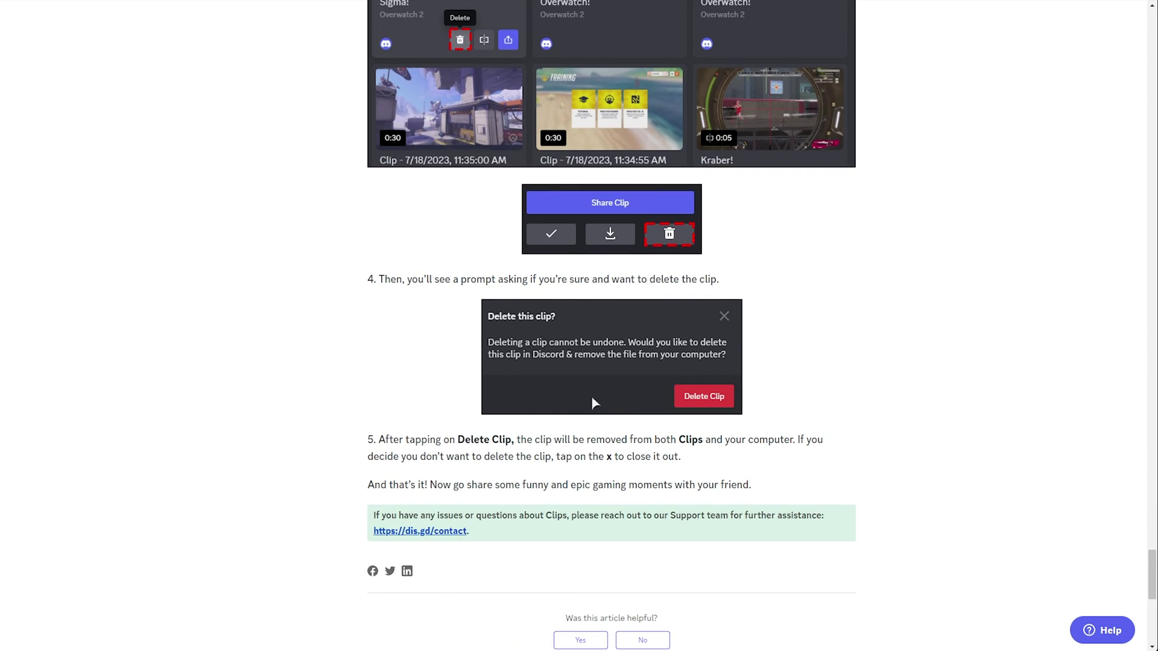
{"action": "middle_click", "coordinate": [883, 523]}
{"action": "scroll", "coordinate": [886, 109], "scroll_direction": "up", "scroll_amount": 20}
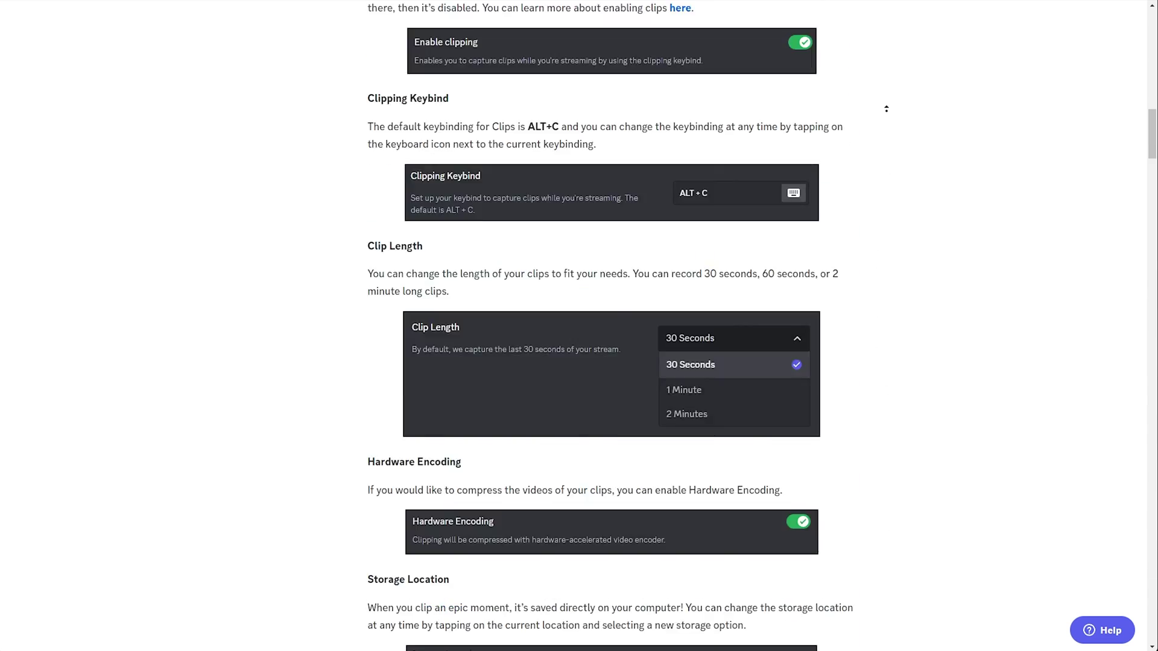
{"action": "scroll", "coordinate": [885, 109], "scroll_direction": "up", "scroll_amount": 15}
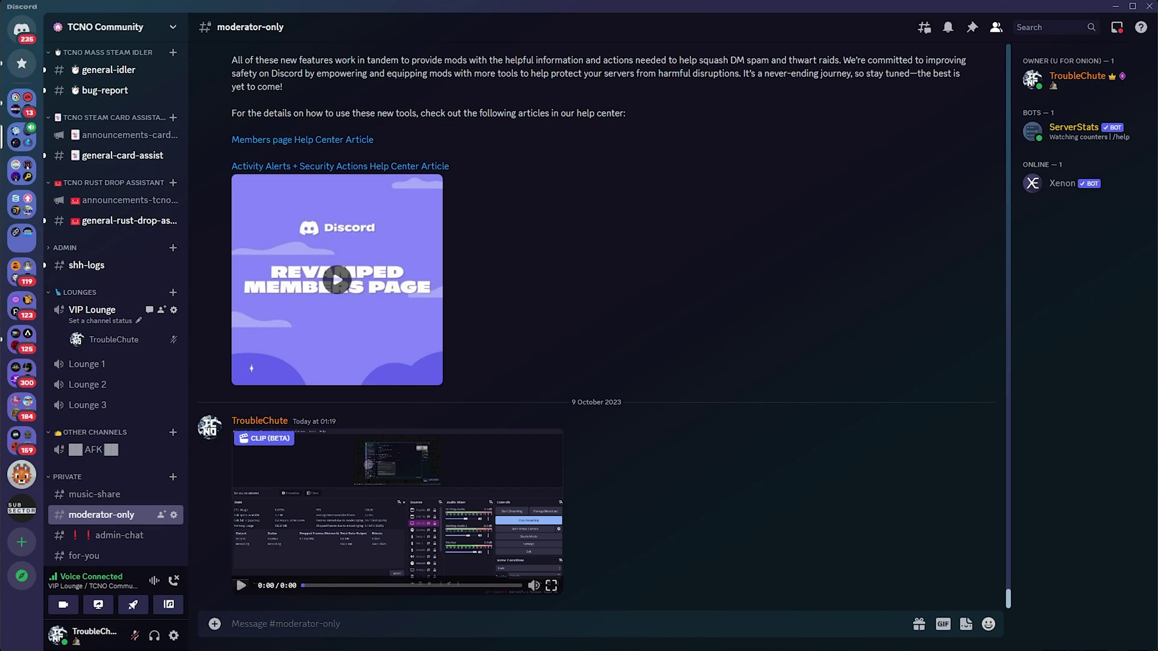